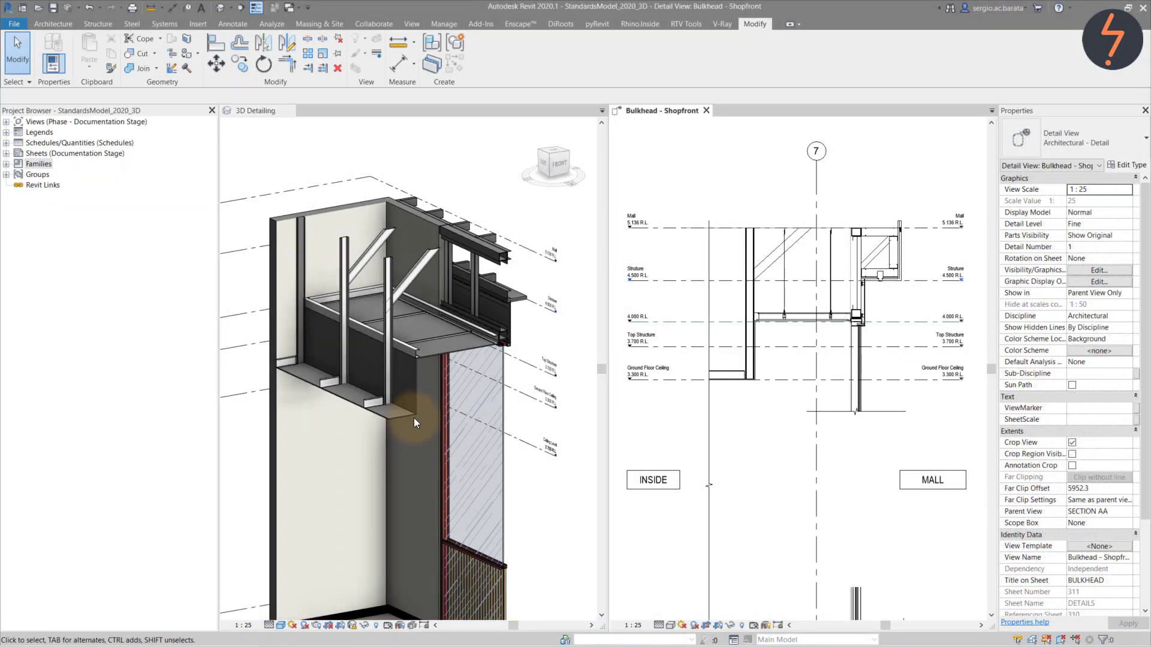
# In the 3D Detailing view, select the bulkhead wall, Tab to the C-channel column behind it, then deselect
pyautogui.click(416, 395)
pyautogui.click(415, 394)
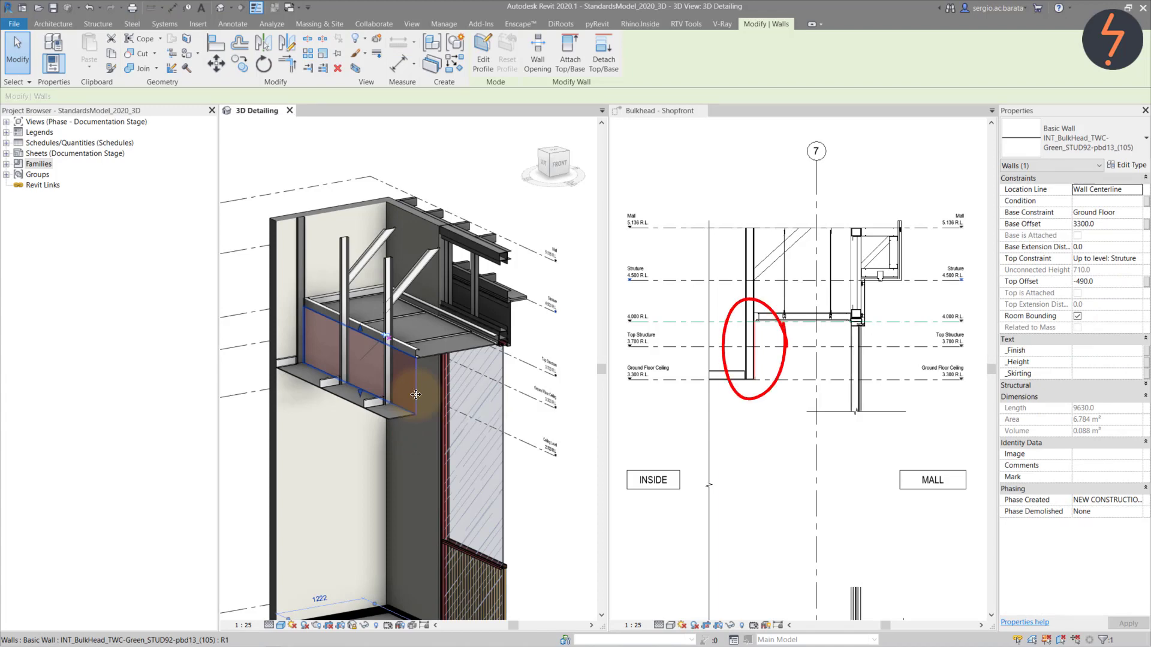
pyautogui.press('Tab')
pyautogui.click(389, 389)
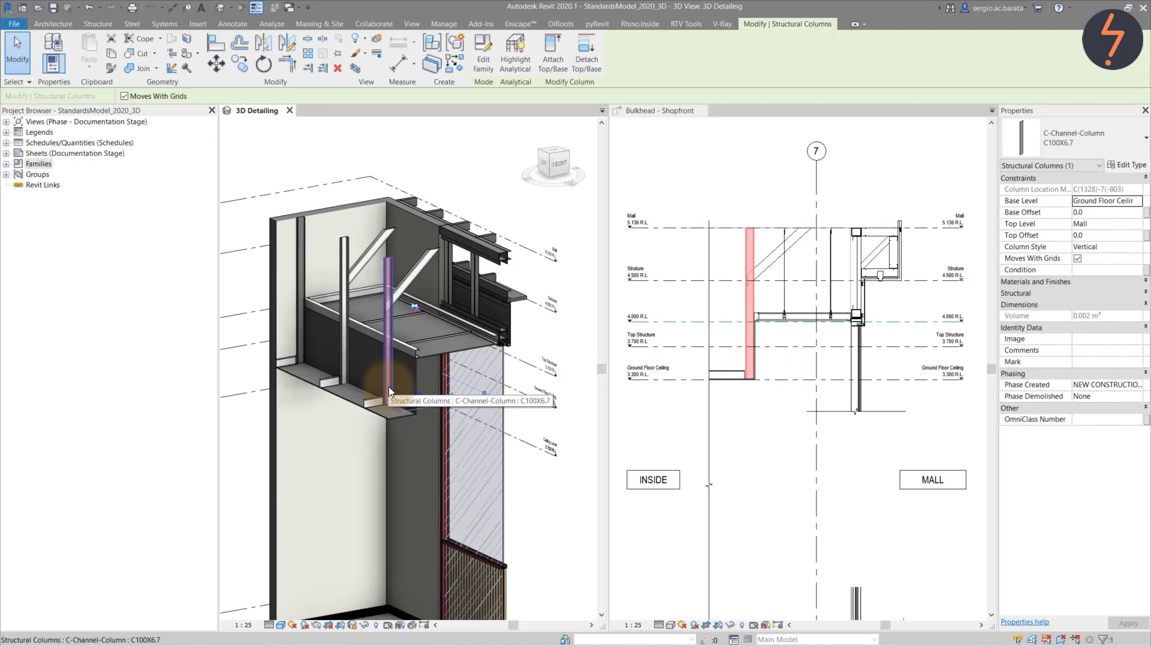
pyautogui.press('Escape')
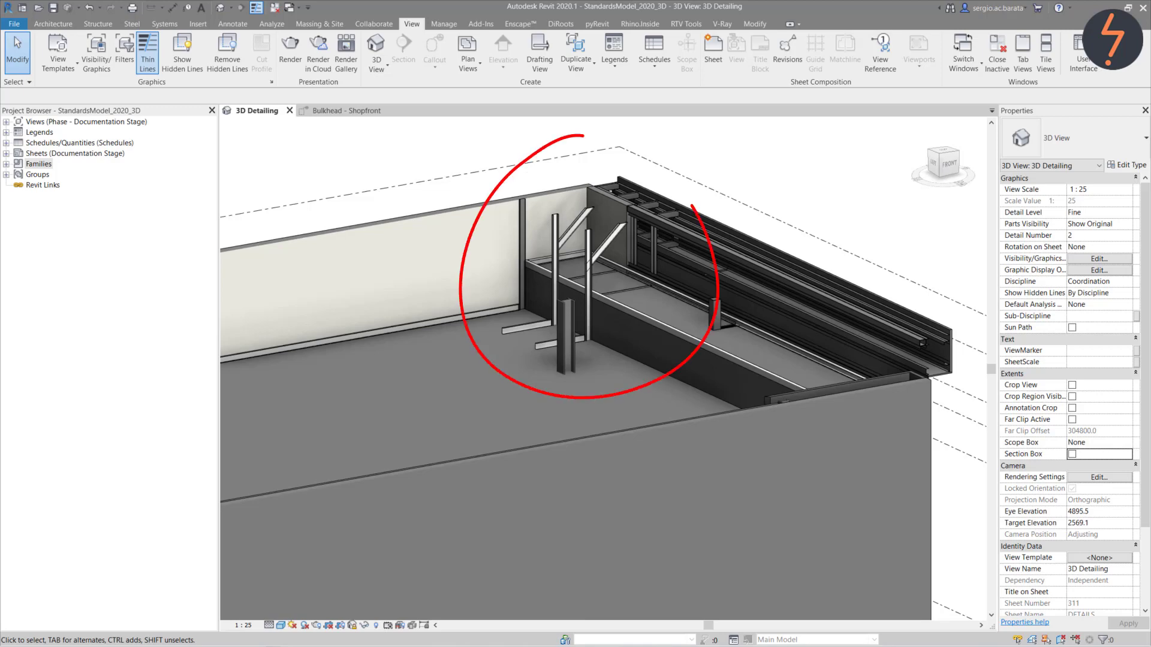
# Select the bulkhead ceiling and apply Selection Box to crop the 3D view around it
pyautogui.click(575, 263)
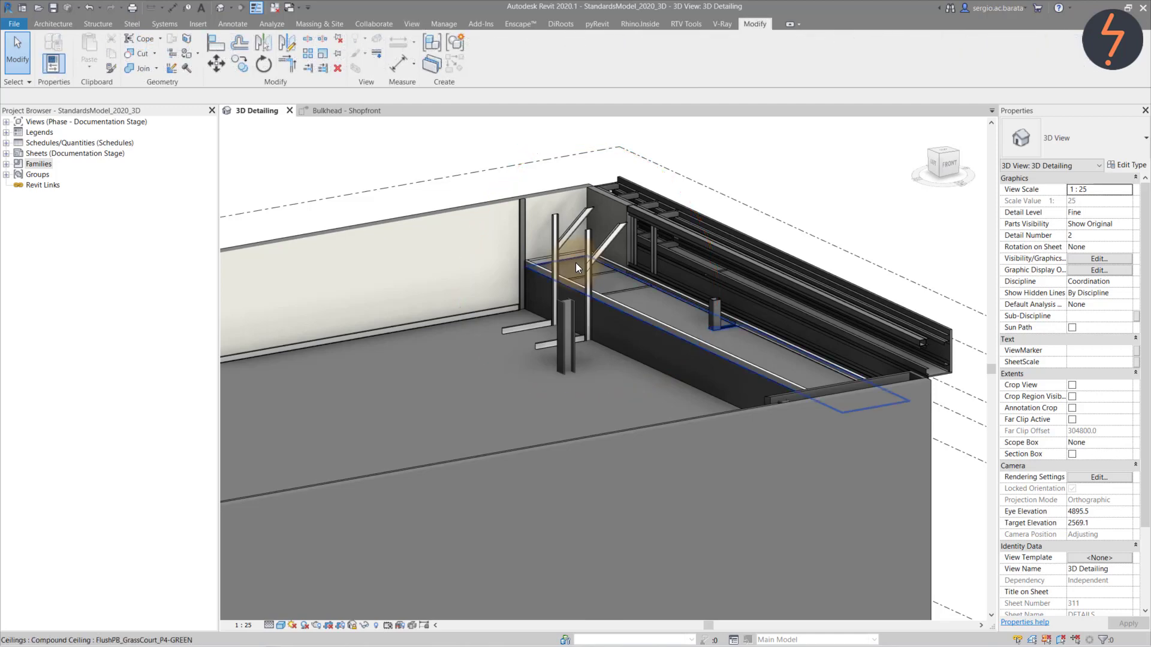
pyautogui.click(577, 263)
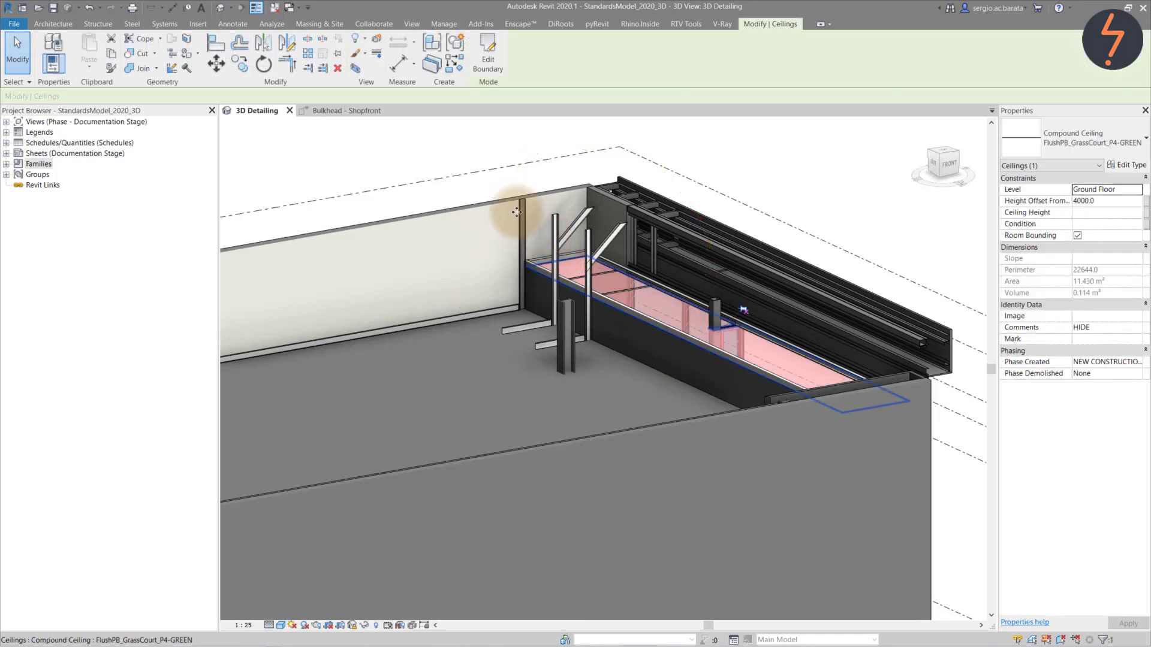
pyautogui.click(354, 73)
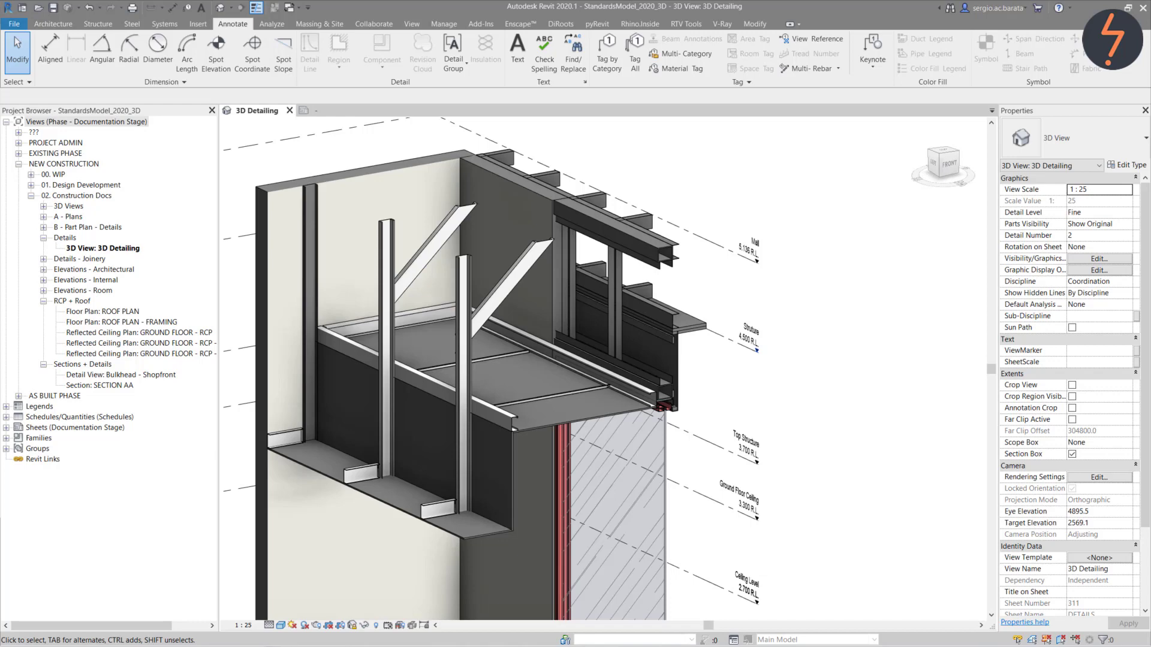
# Select the keynote tag in the detail view to inspect it
pyautogui.click(886, 454)
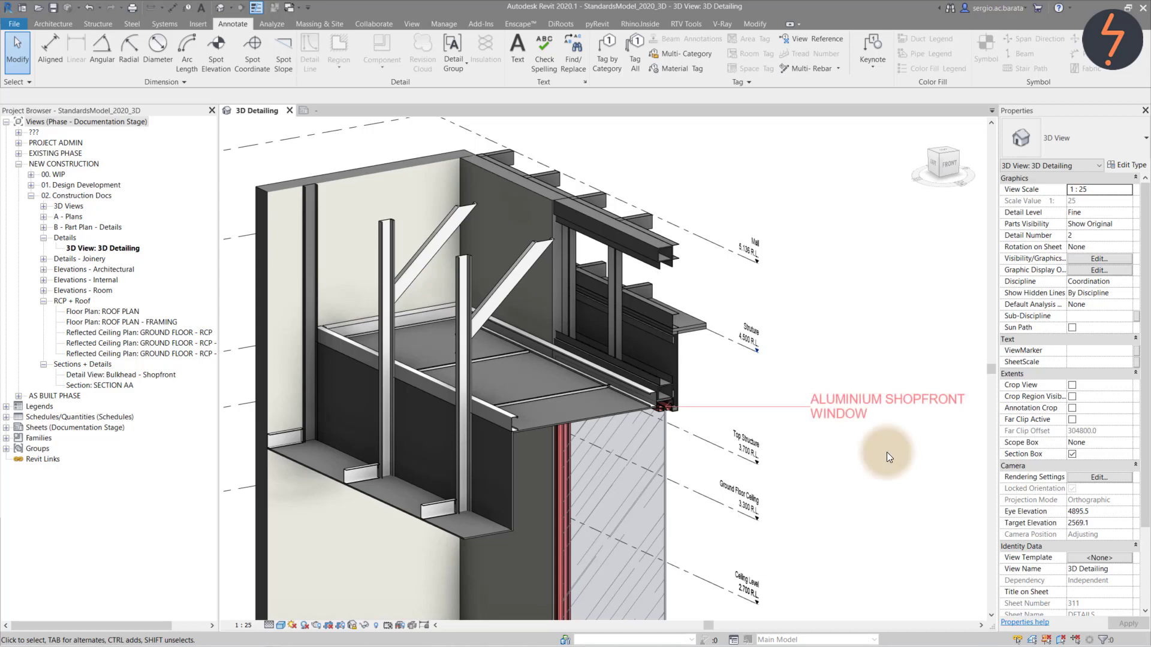
pyautogui.click(892, 402)
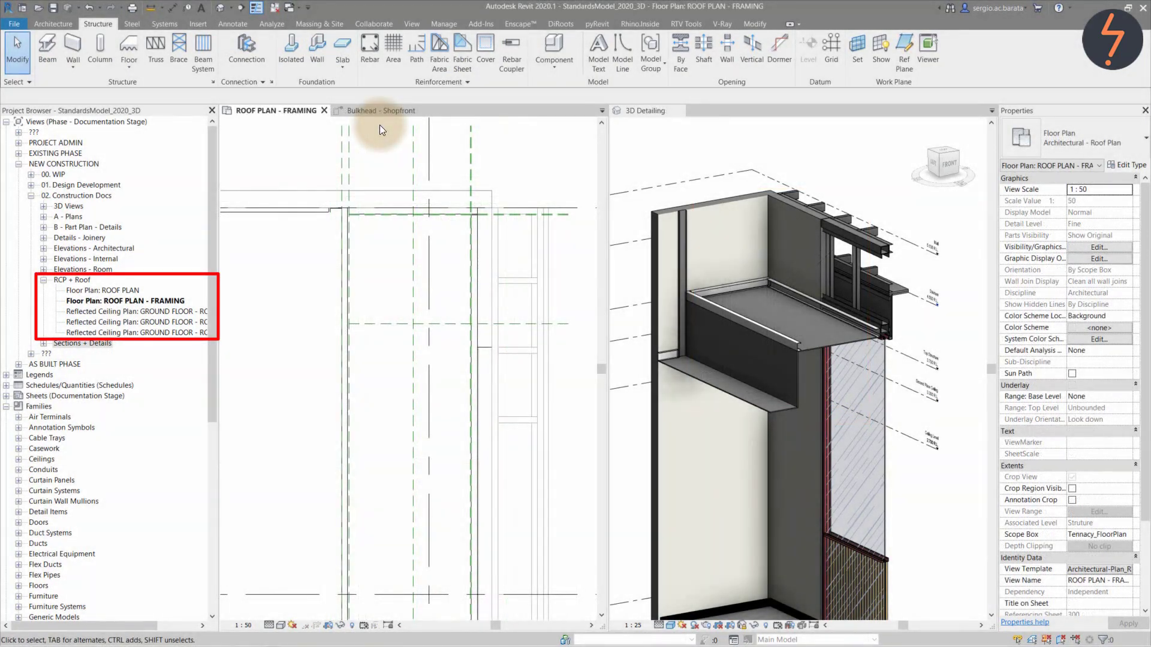
# Switch to the Bulkhead - Shopfront detail view
pyautogui.click(378, 115)
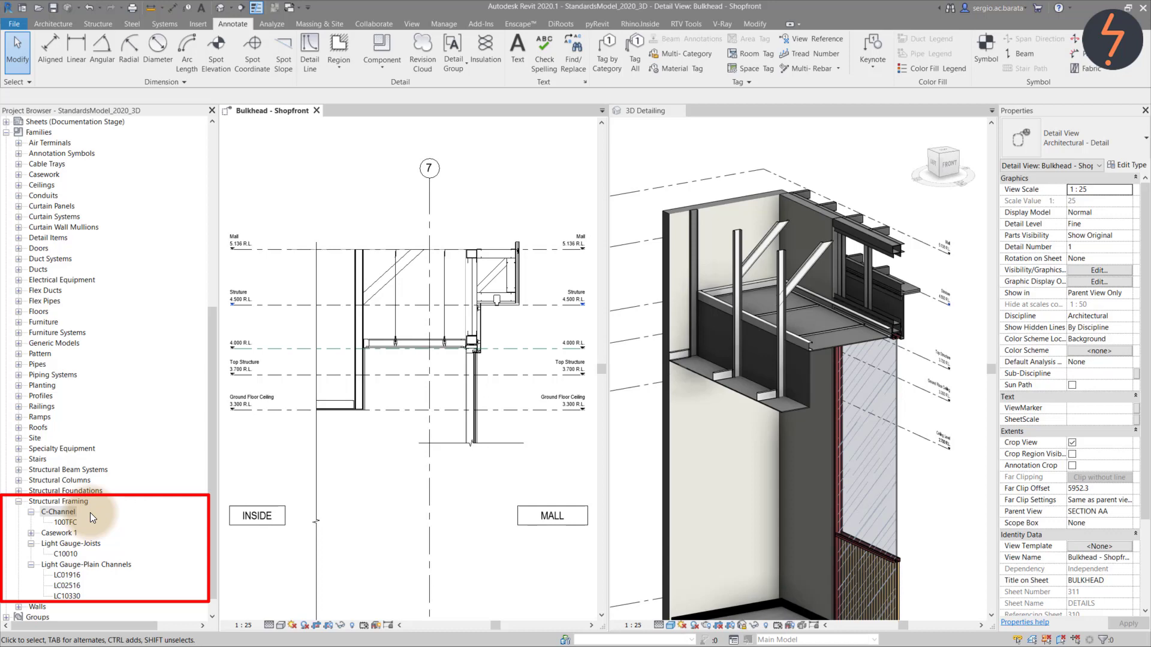
# Load Light Gauge-Joists.rfa from the Light Gauge Steel folder with its C10010 type
pyautogui.click(199, 23)
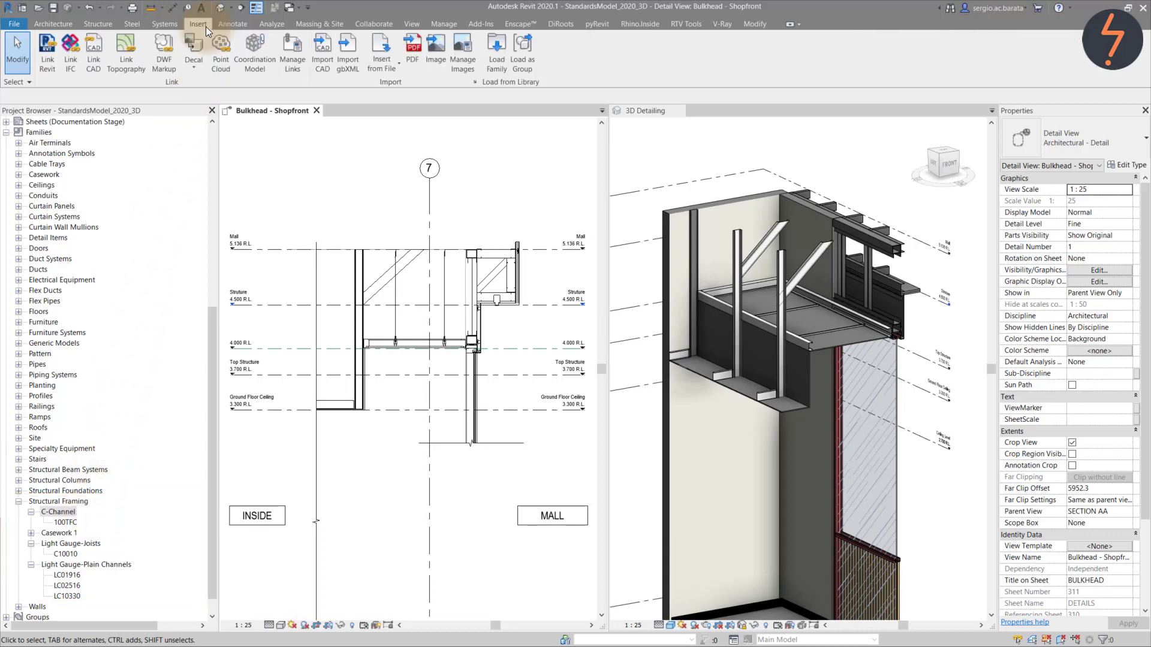
pyautogui.click(502, 72)
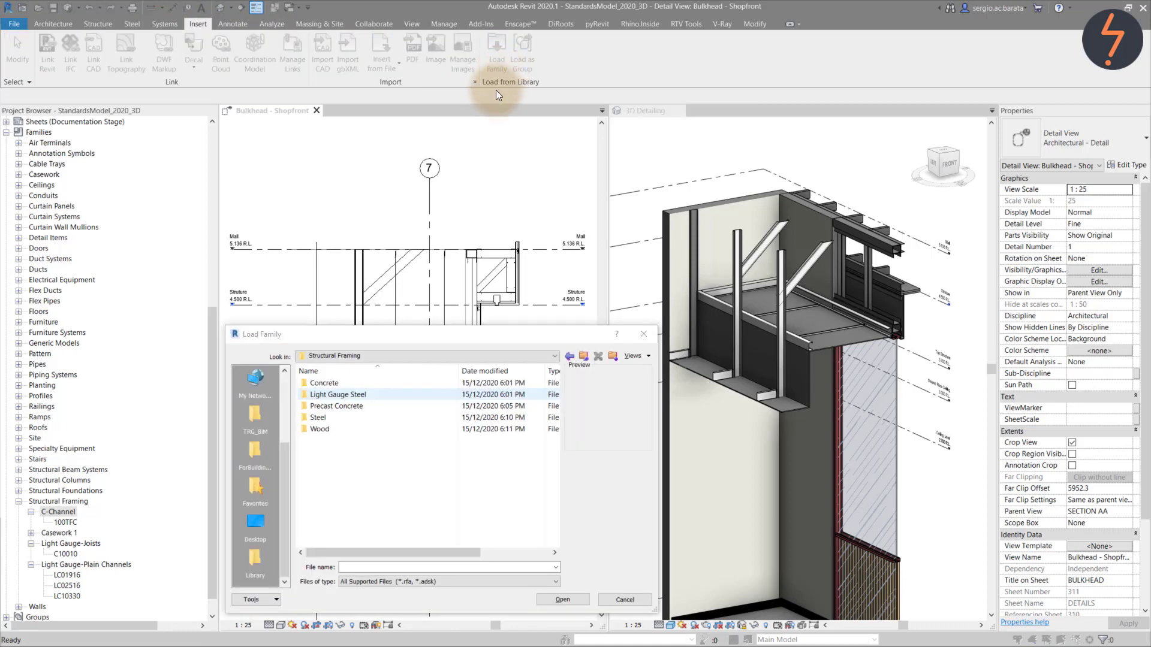
pyautogui.doubleClick(373, 394)
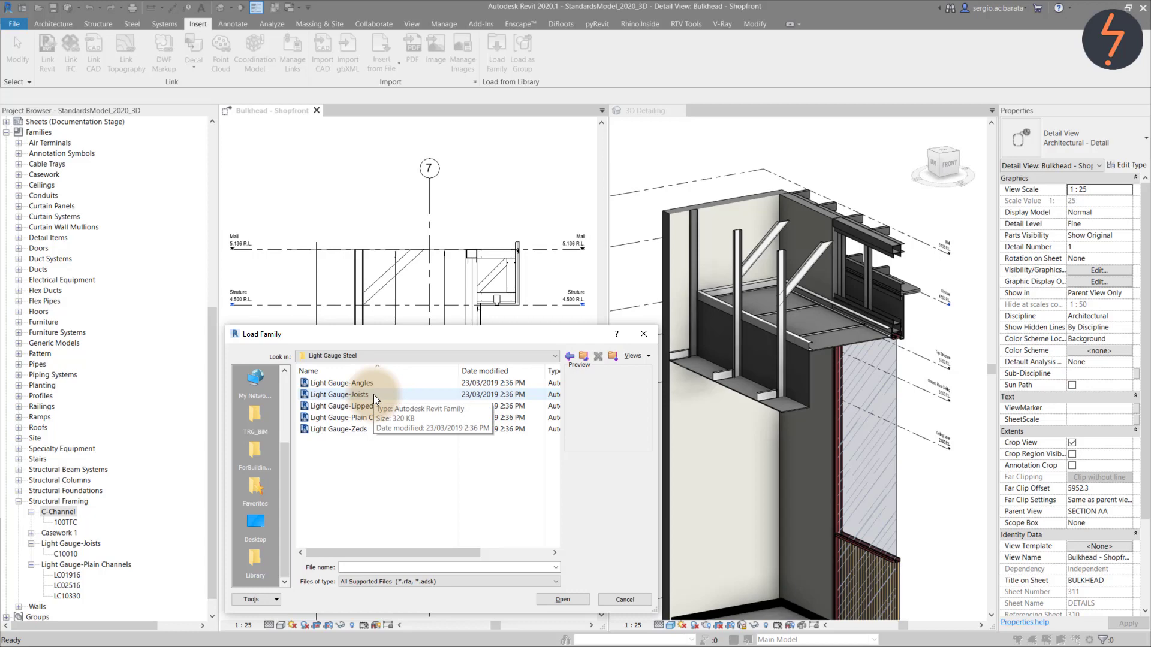
pyautogui.click(373, 395)
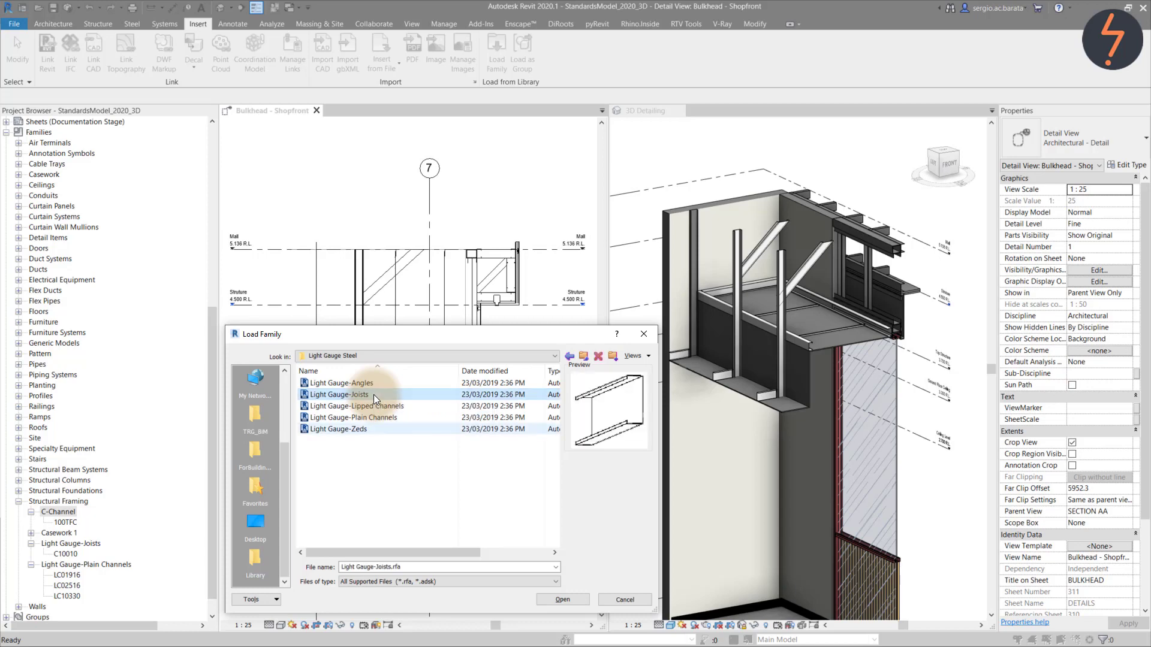
pyautogui.click(580, 597)
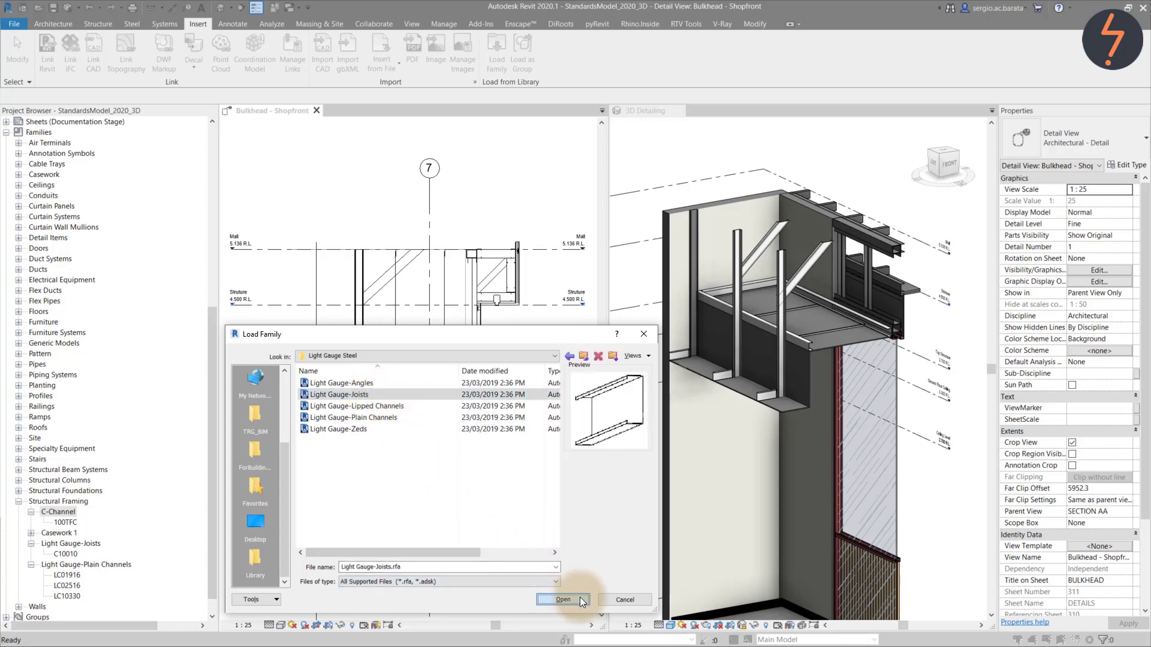
pyautogui.click(362, 458)
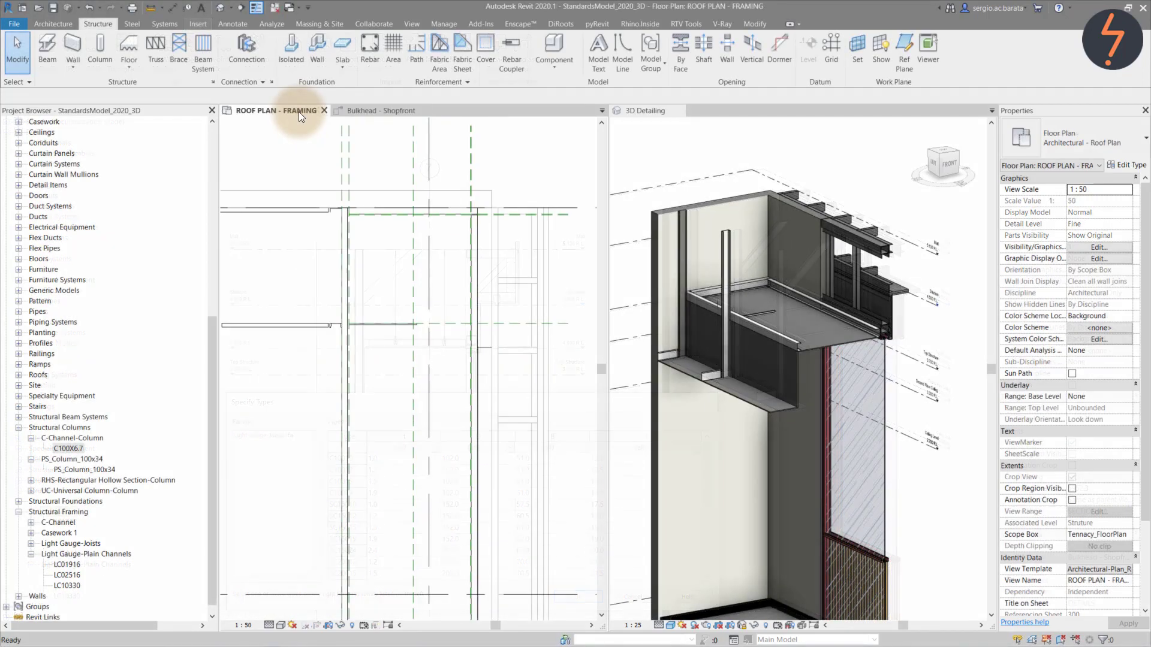
# Place a slanted column in the plan with its top end at the Mall level
pyautogui.click(538, 68)
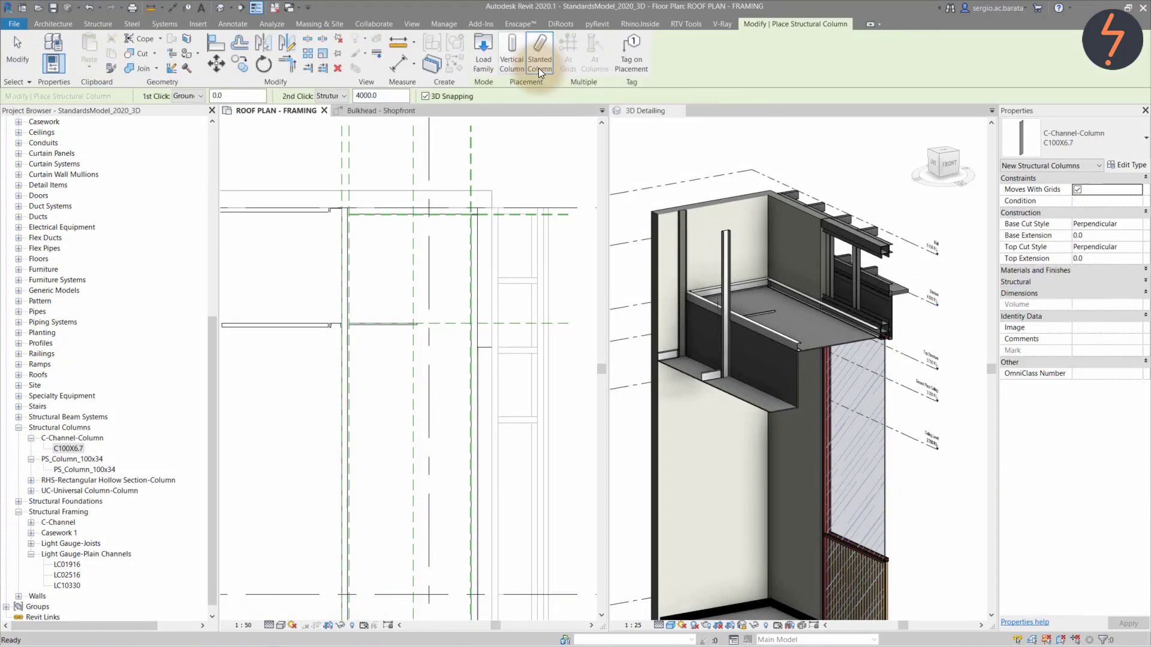
pyautogui.click(200, 96)
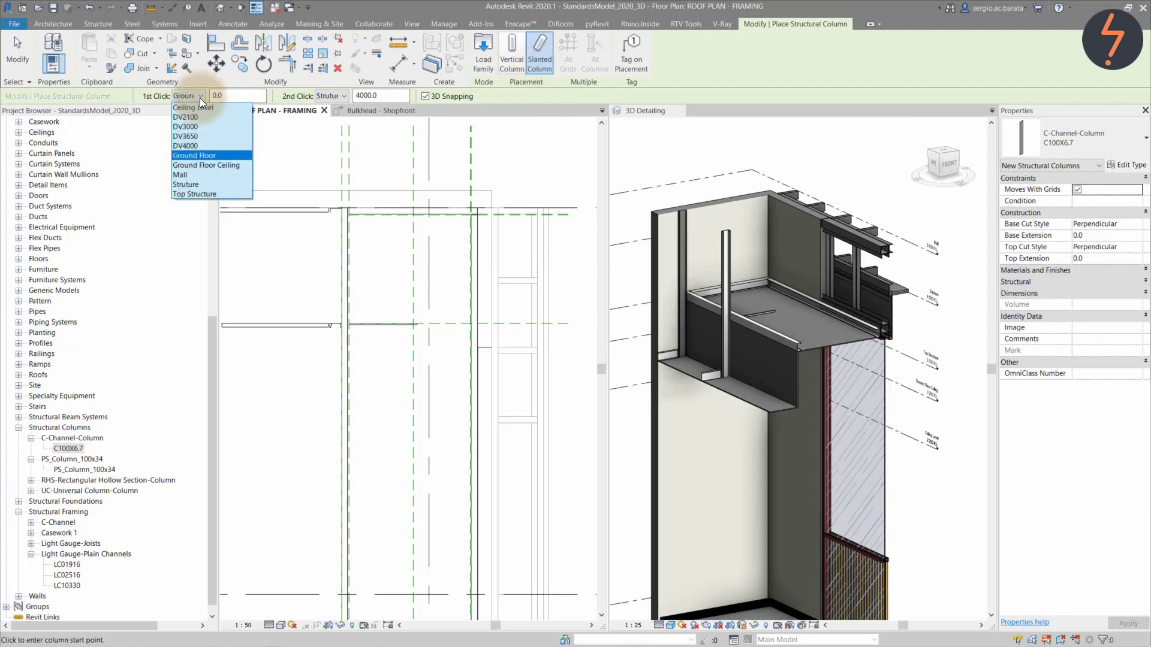
pyautogui.click(331, 95)
pyautogui.click(356, 164)
pyautogui.click(386, 306)
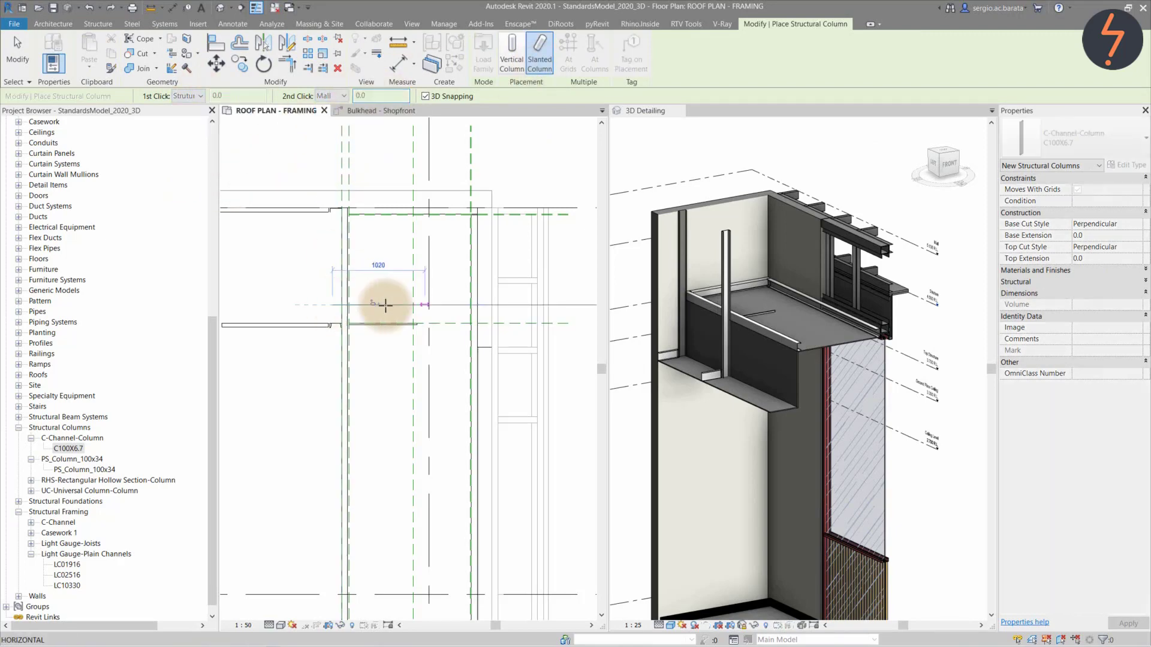
pyautogui.click(508, 303)
pyautogui.press('Escape')
pyautogui.press('Escape')
# Set the new slanted column's Base Cut Style to Vertical in the Bulkhead - Shopfront view
pyautogui.click(375, 110)
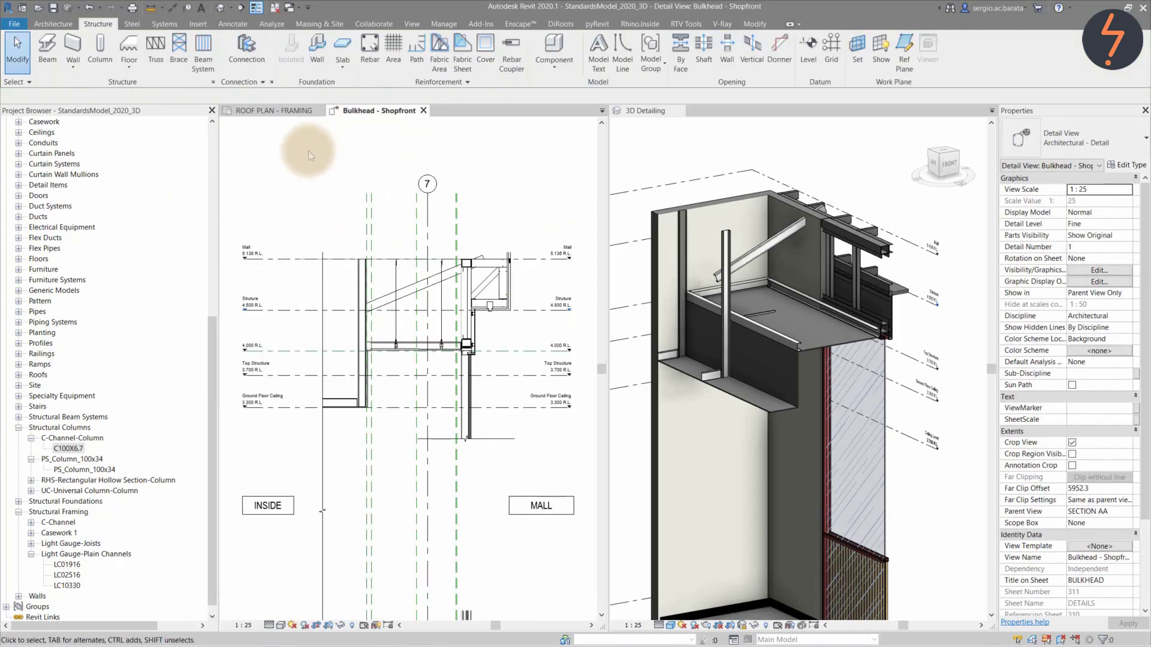
pyautogui.click(411, 286)
pyautogui.click(1136, 316)
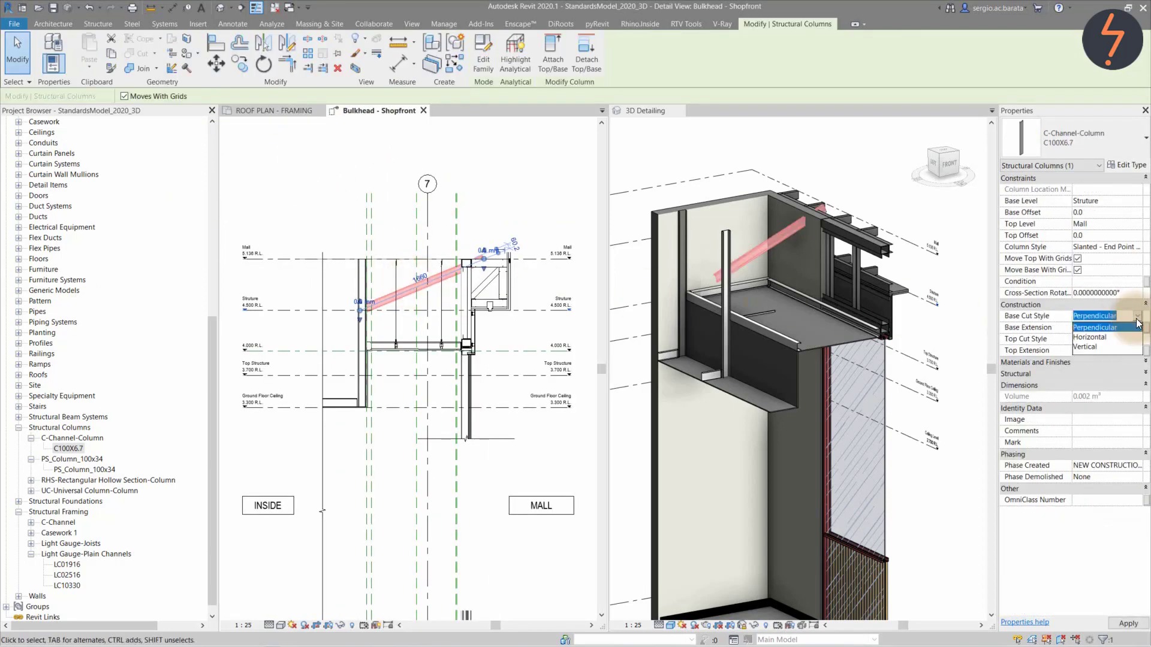
pyautogui.click(1109, 346)
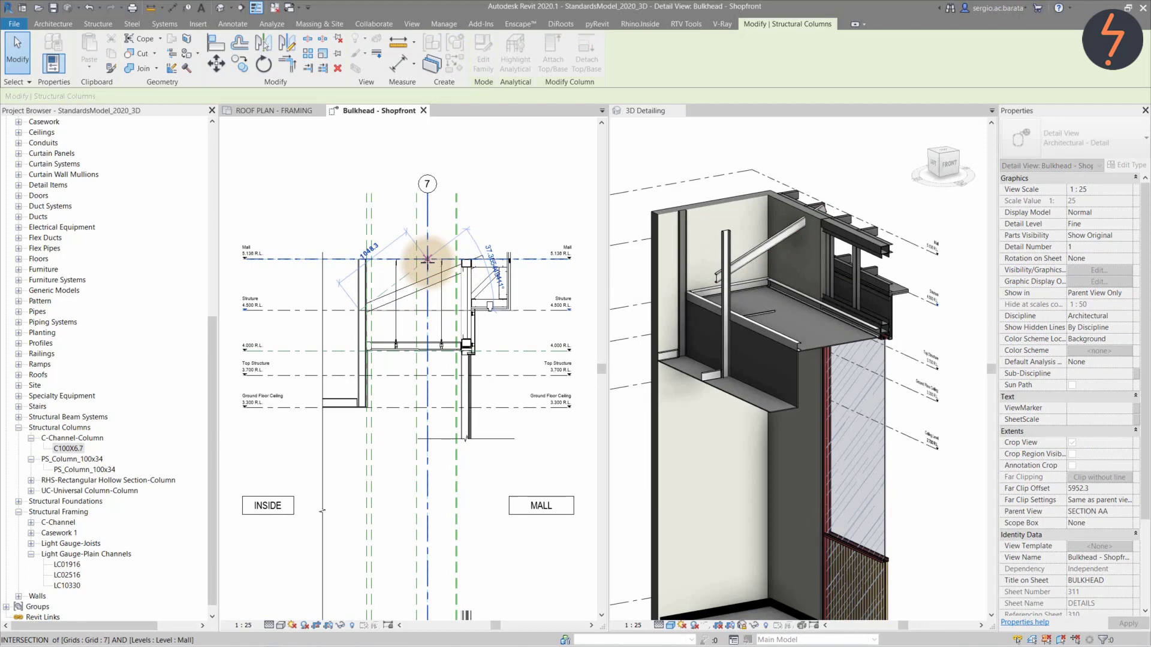
pyautogui.click(476, 249)
# Zoom to the vertical C-channel column and temporarily hide it, cancelling a Cut Geometry attempt
pyautogui.rightClick(312, 221)
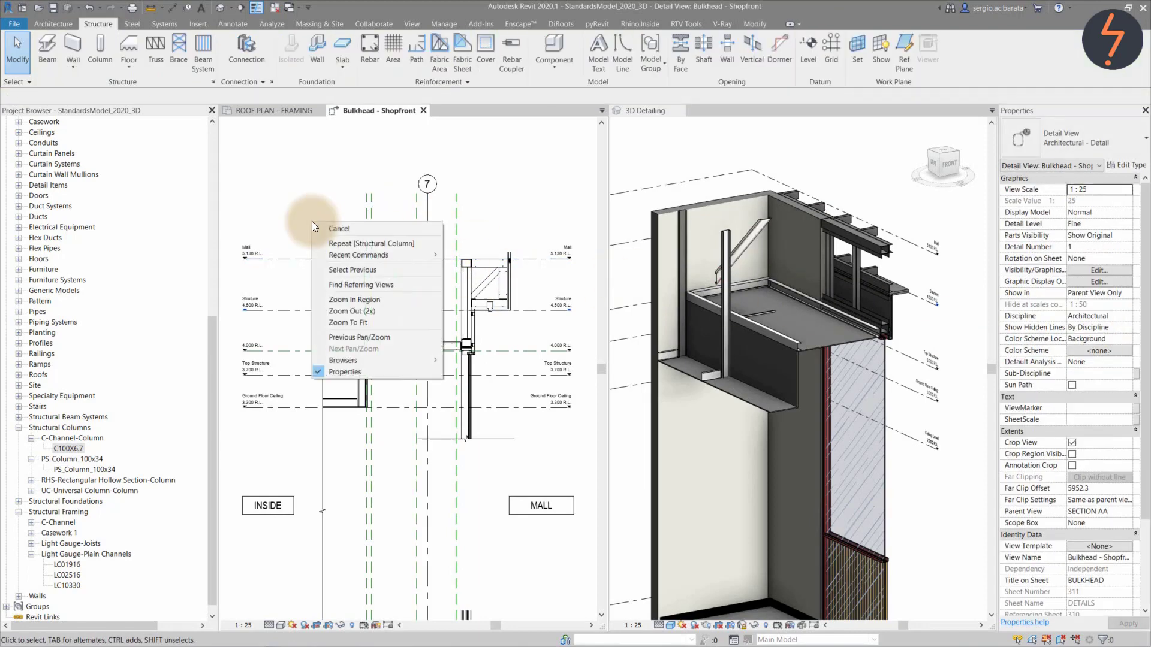
pyautogui.click(354, 299)
pyautogui.moveTo(335, 255); pyautogui.dragTo(402, 351)
pyautogui.click(377, 437)
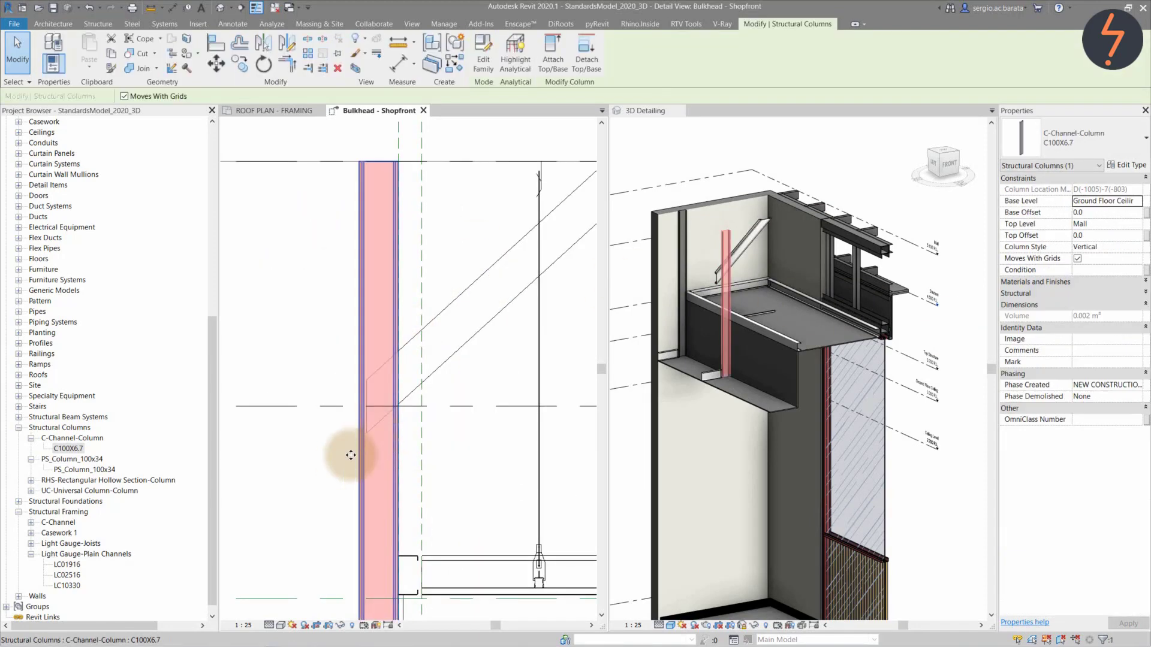
pyautogui.press('h')
pyautogui.press('h')
pyautogui.press('c')
pyautogui.press('g')
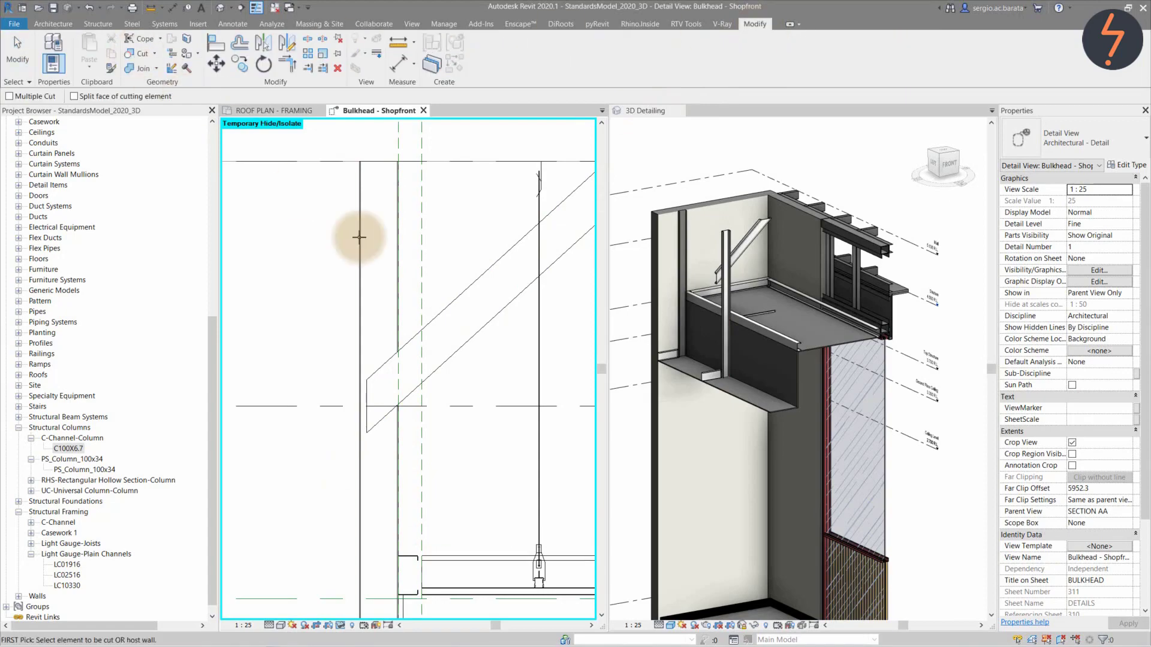
pyautogui.press('Escape')
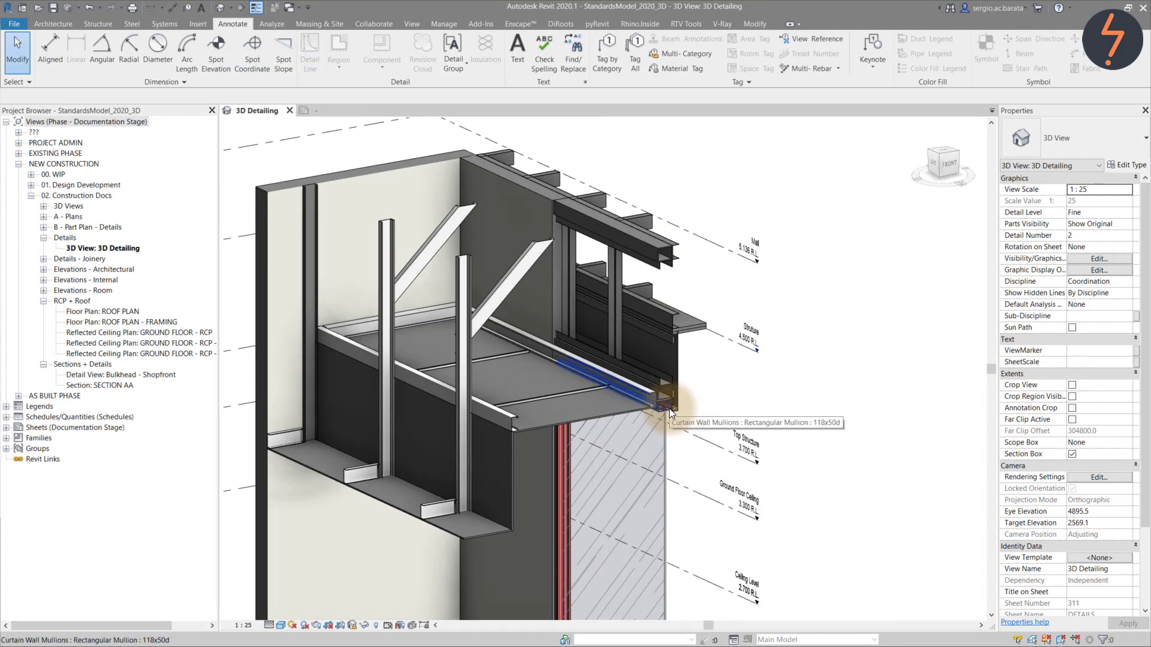
# Check the shopfront mullion's type properties to see which profile it uses
pyautogui.click(669, 408)
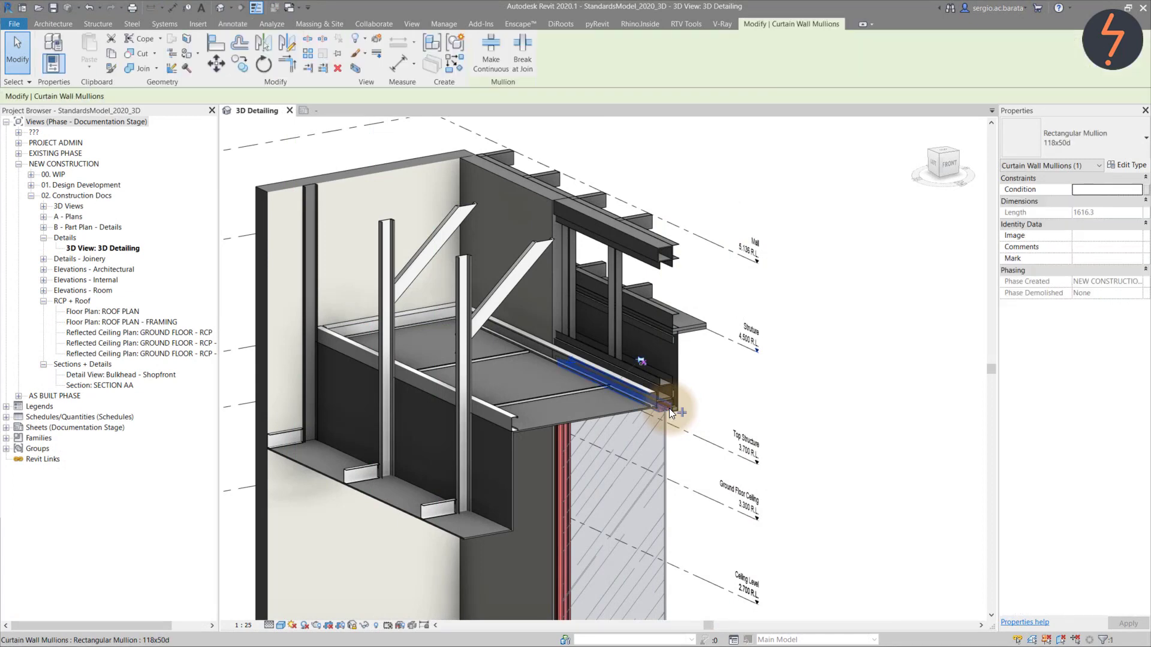
pyautogui.click(1118, 166)
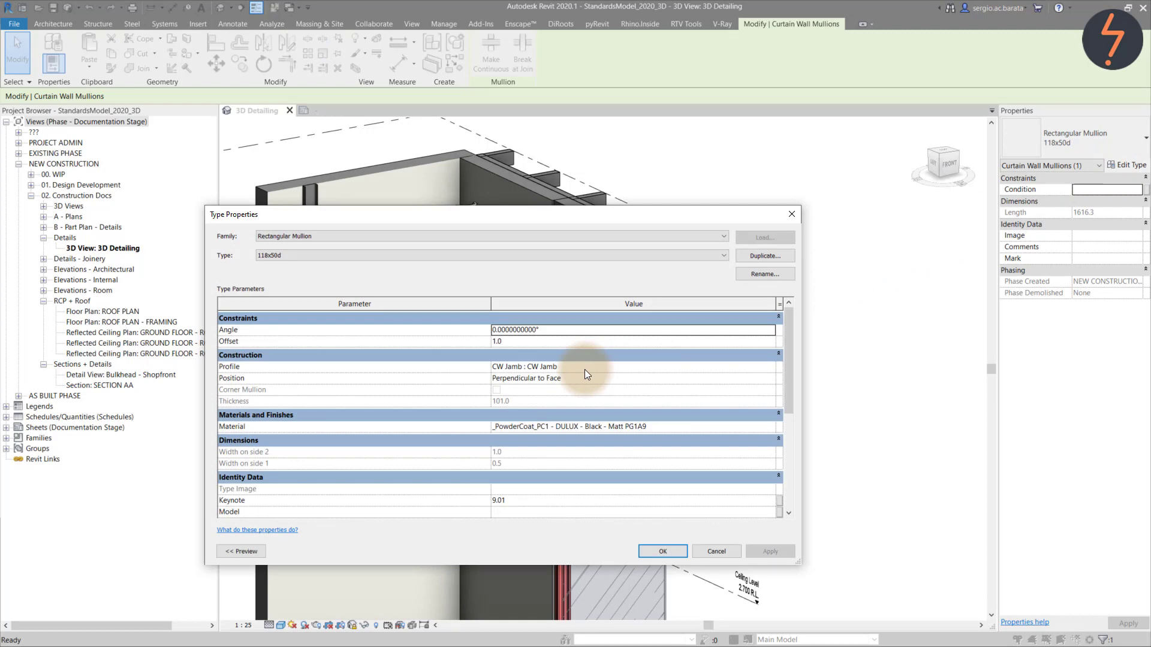
pyautogui.click(664, 551)
# Open the CW Jamb profile from Families > Profiles in the family editor
pyautogui.click(6, 437)
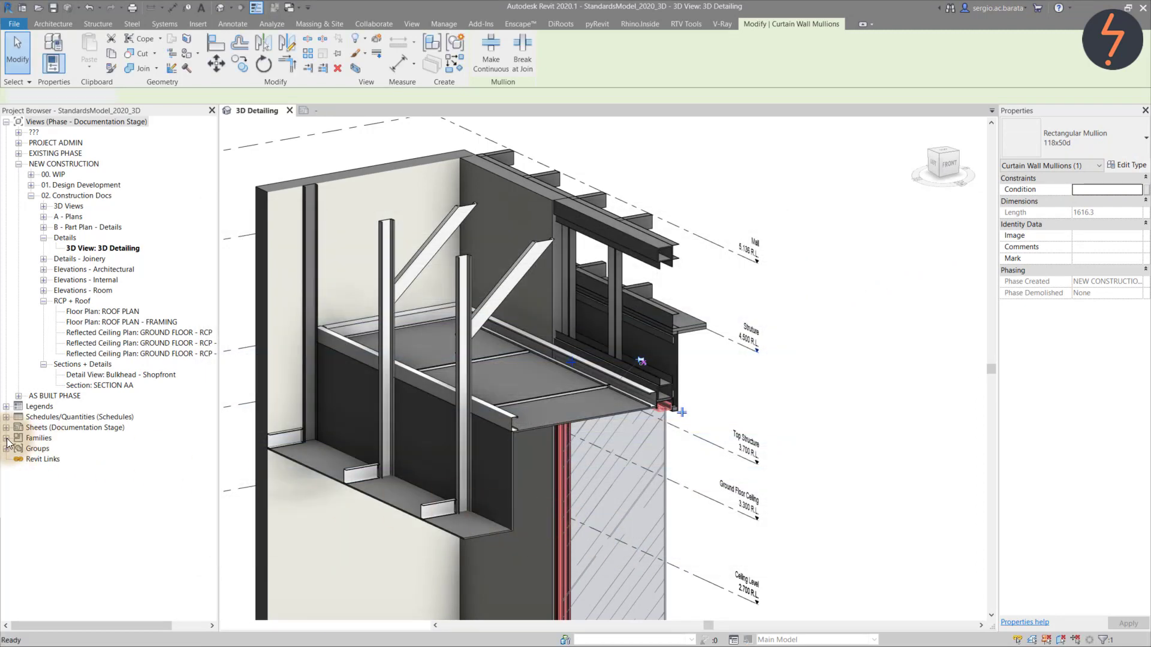
pyautogui.click(18, 143)
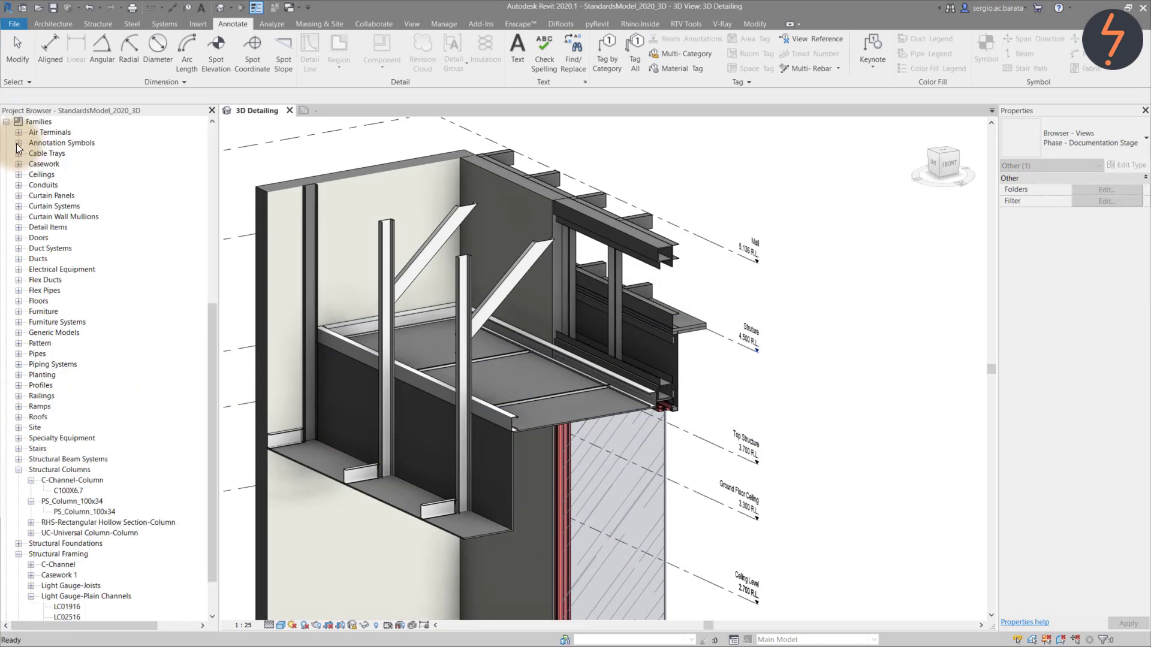
pyautogui.click(18, 386)
pyautogui.rightClick(60, 396)
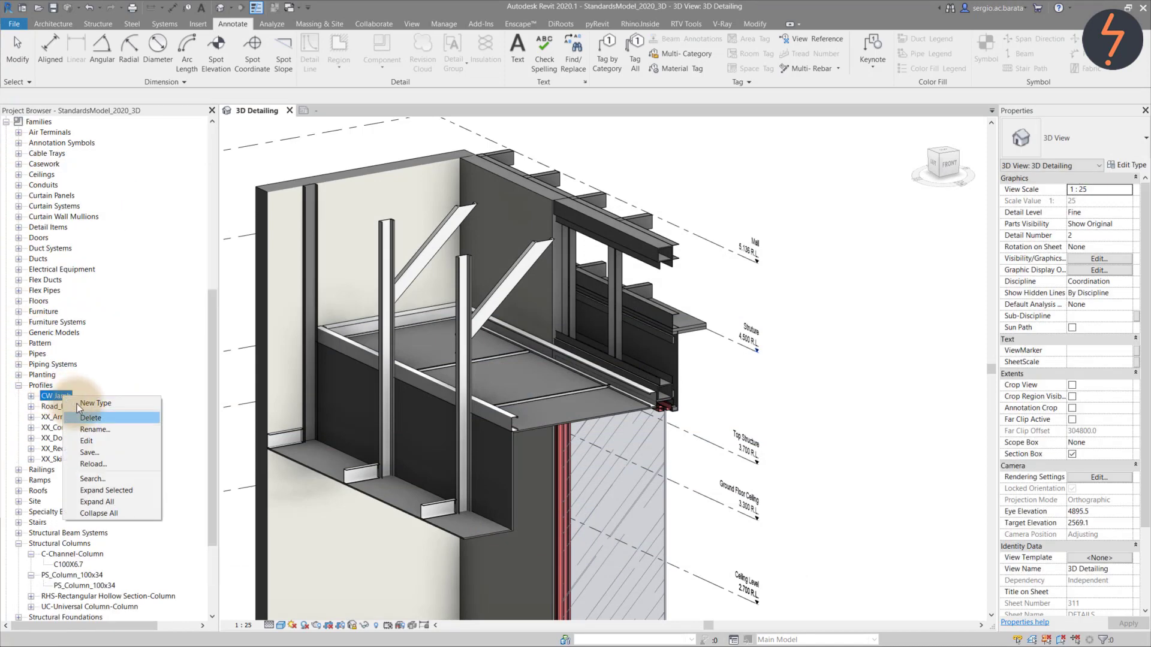
pyautogui.click(86, 440)
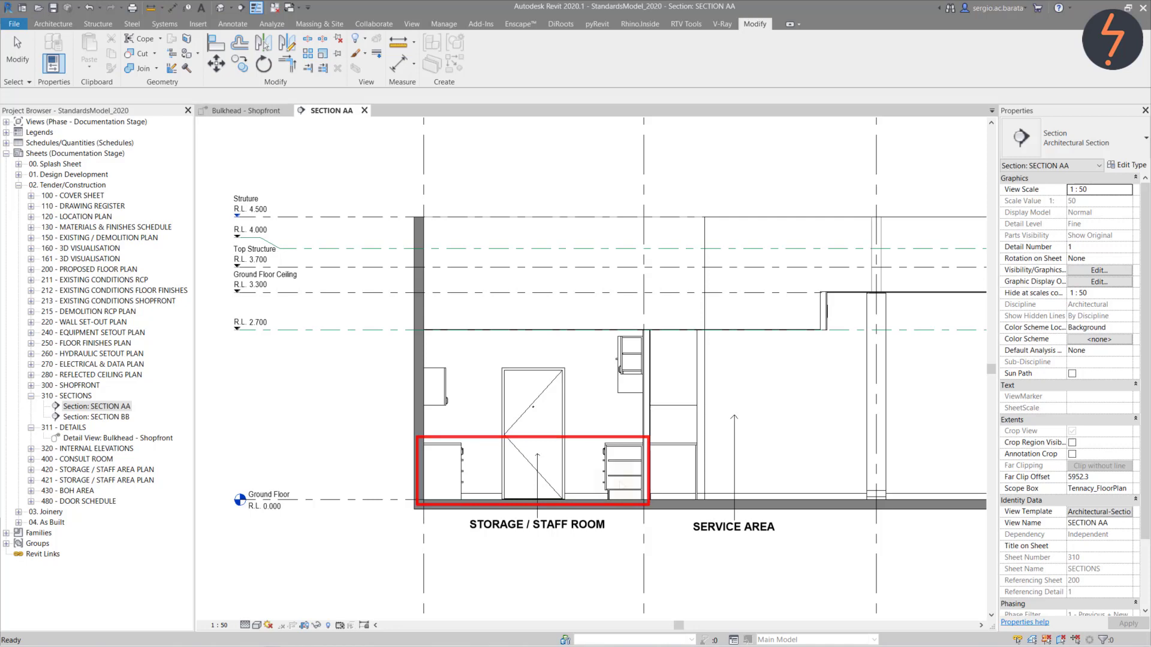
# Reveal hidden elements in SECTION AA, zoom to fit, and go to the detail callout's view
pyautogui.click(331, 626)
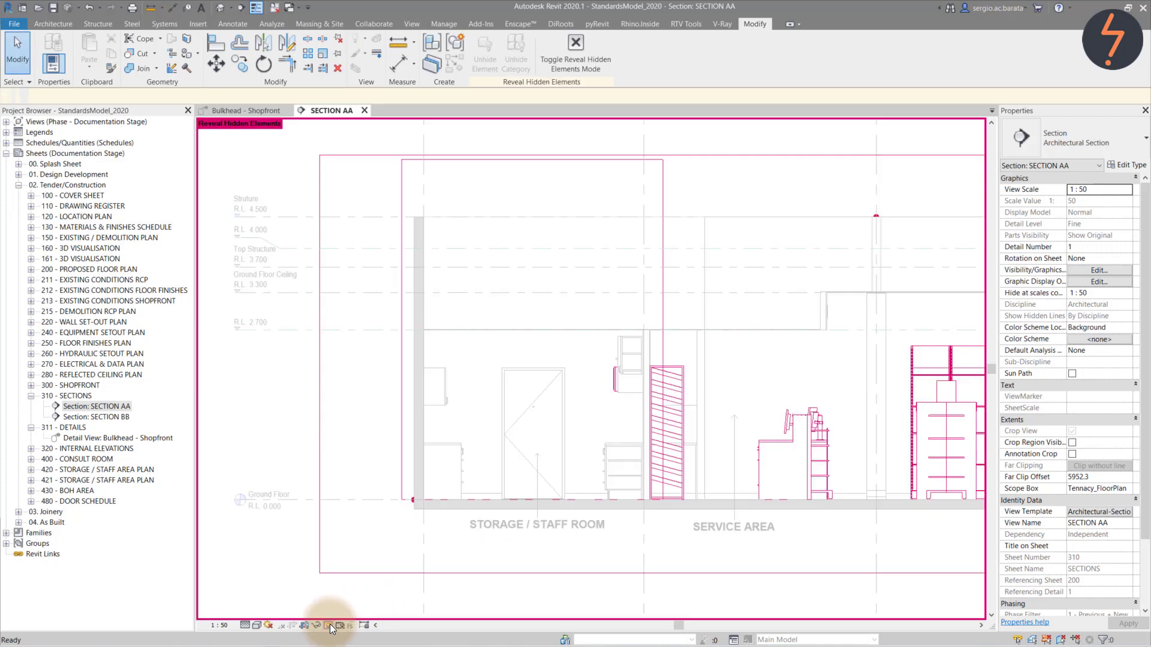
pyautogui.rightClick(567, 555)
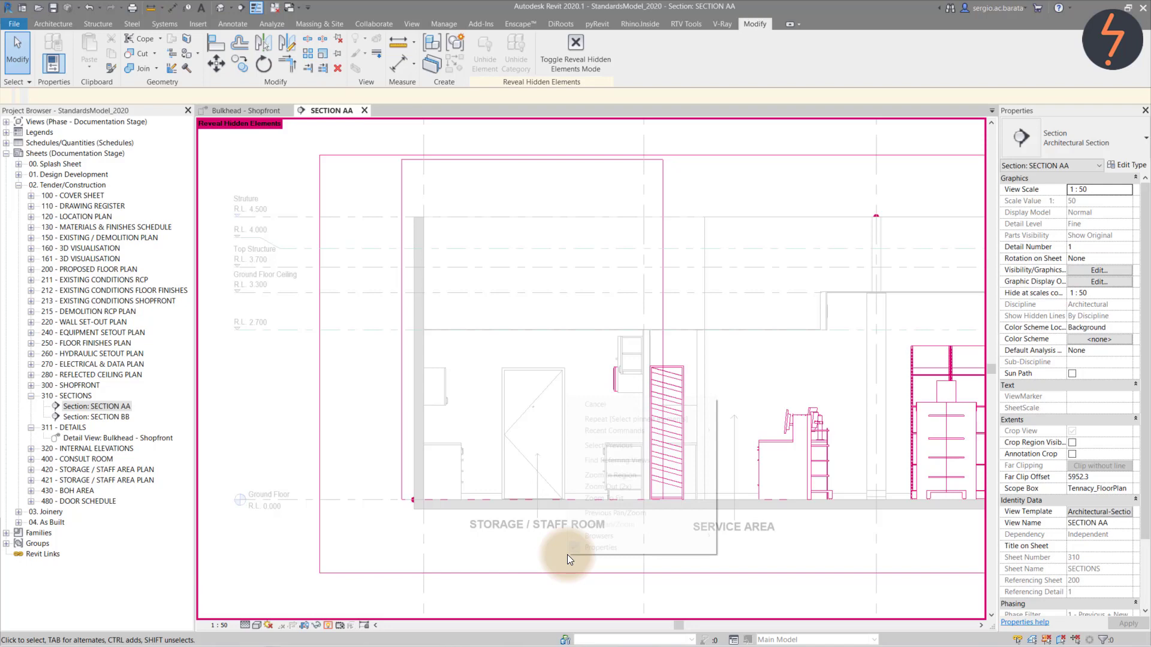
pyautogui.click(622, 498)
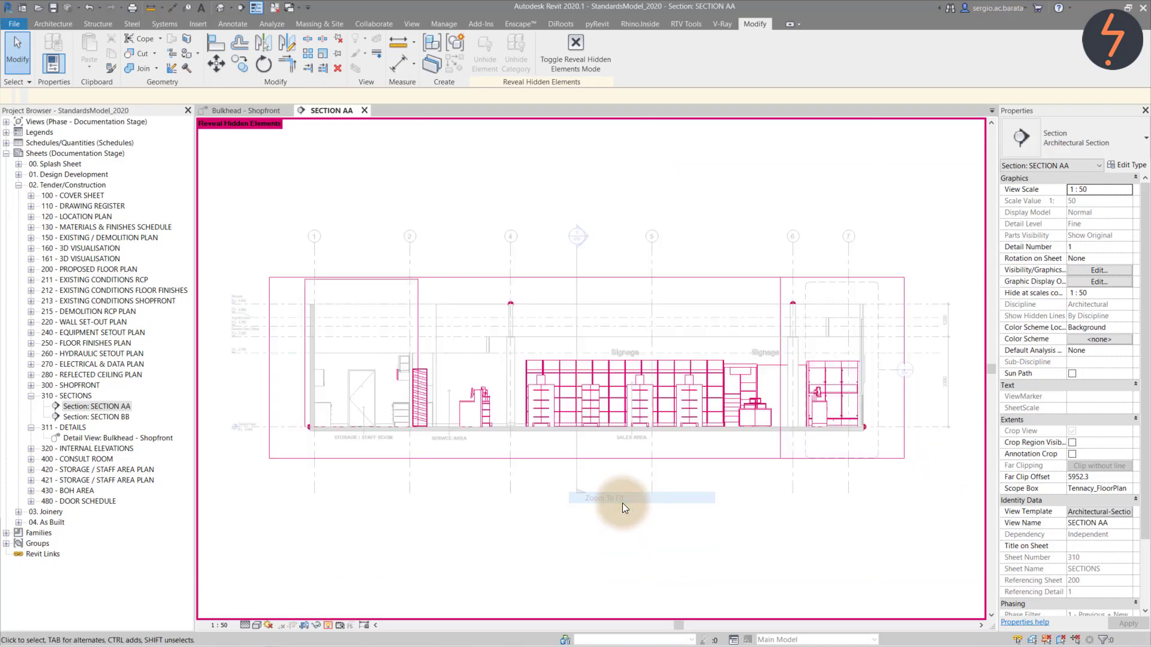
pyautogui.rightClick(807, 449)
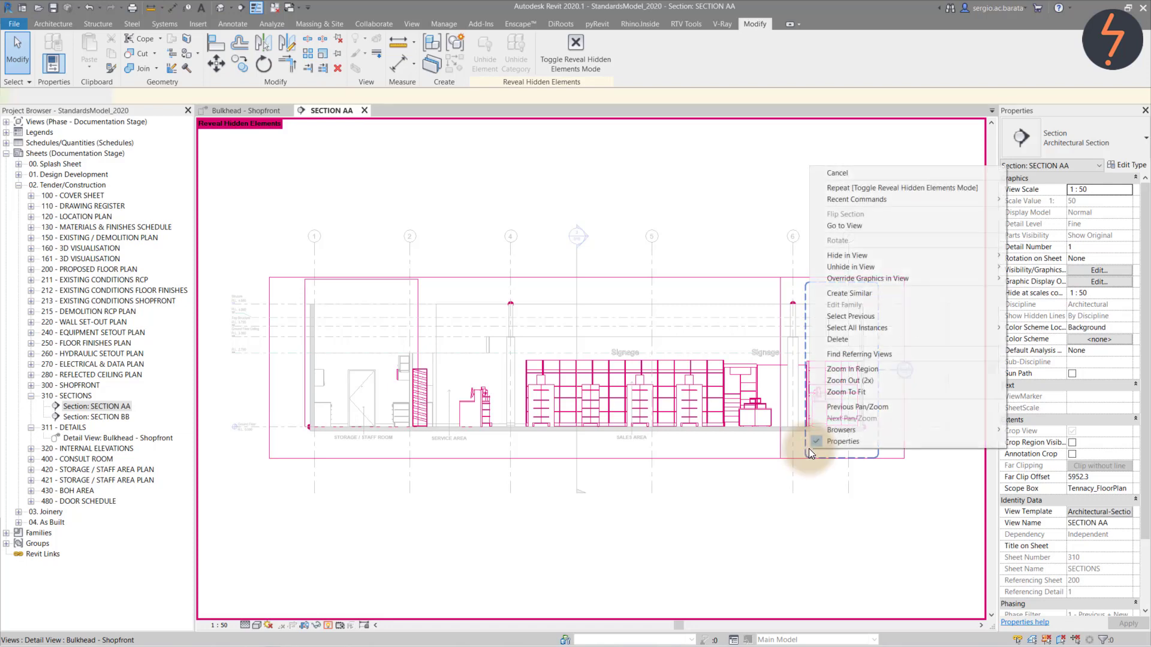
pyautogui.click(865, 226)
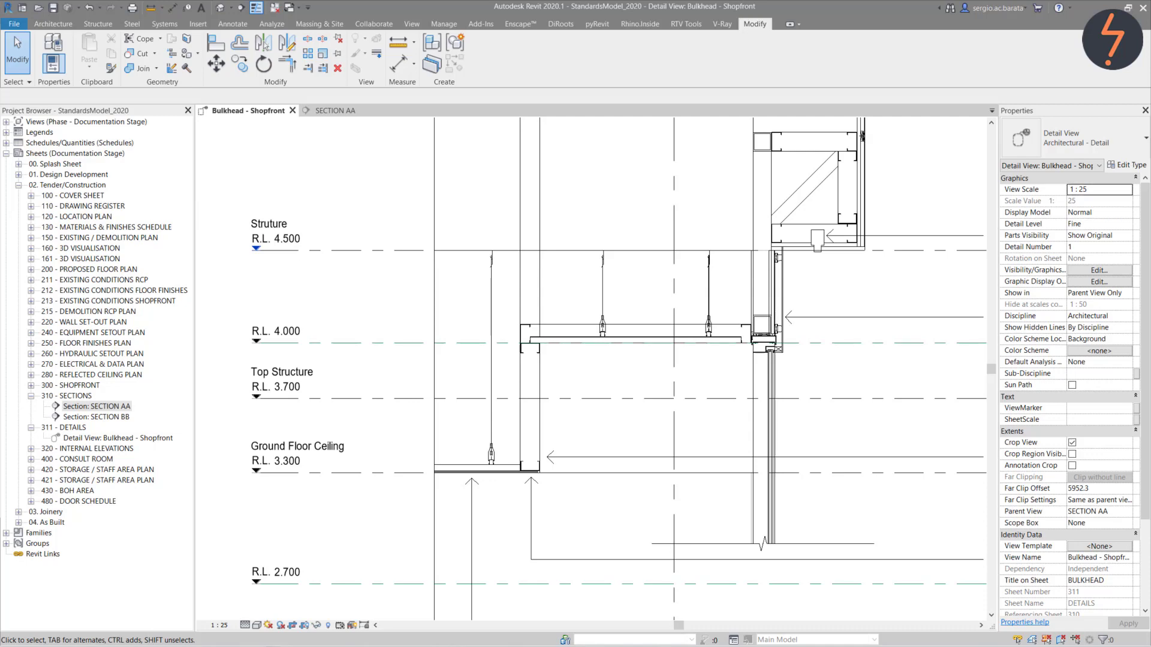
# Review the Architectural-Section template's V/G model overrides for SECTION AA, scrolling through the categories
pyautogui.click(342, 112)
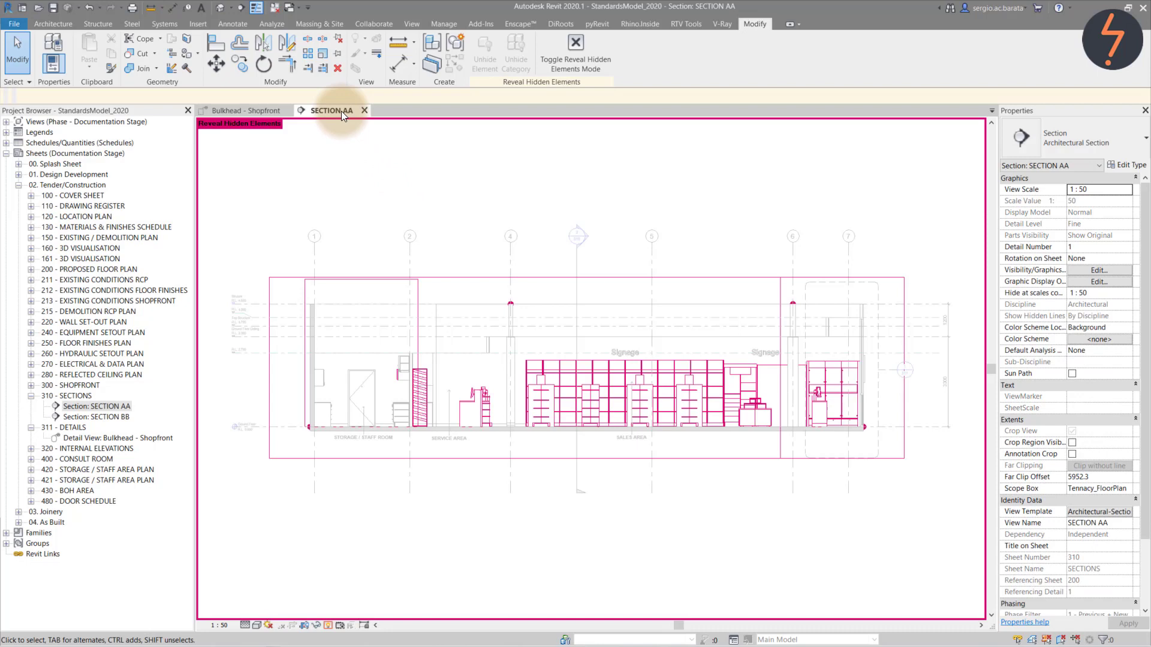
pyautogui.click(1123, 512)
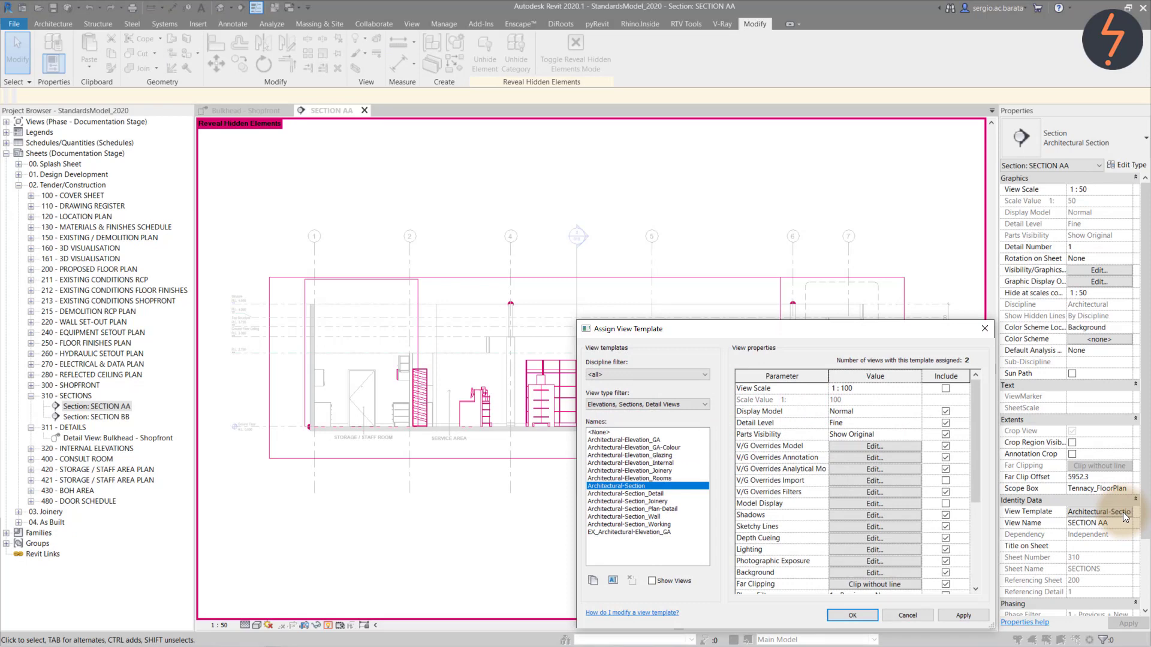
pyautogui.click(912, 447)
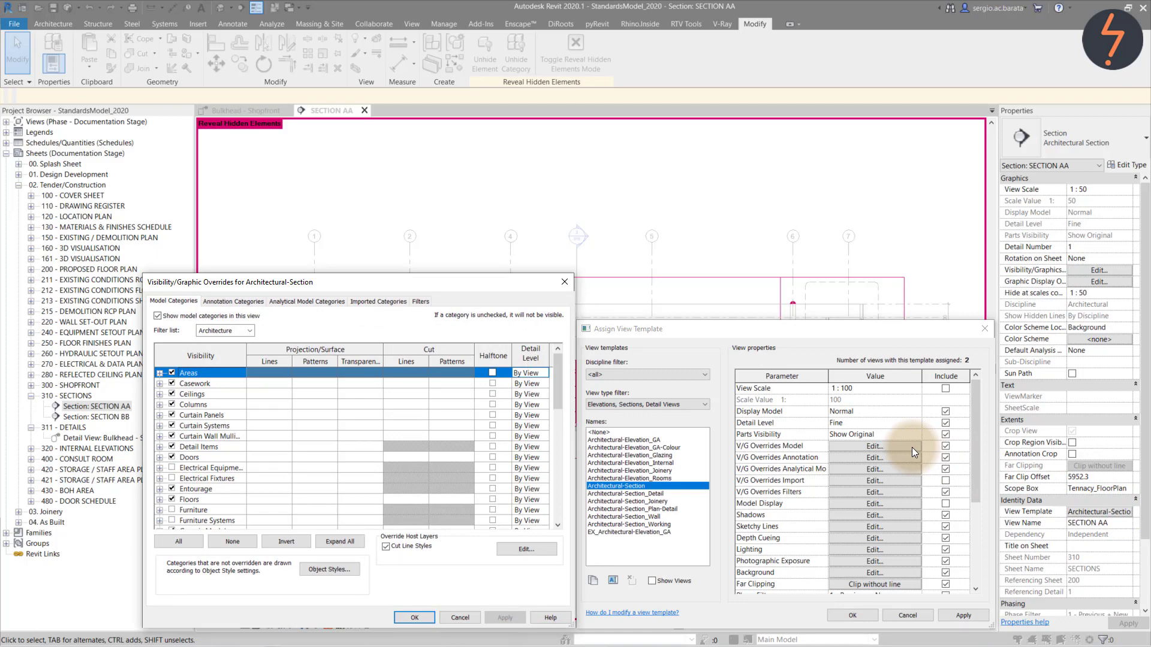
pyautogui.scroll(-3, 340, 434)
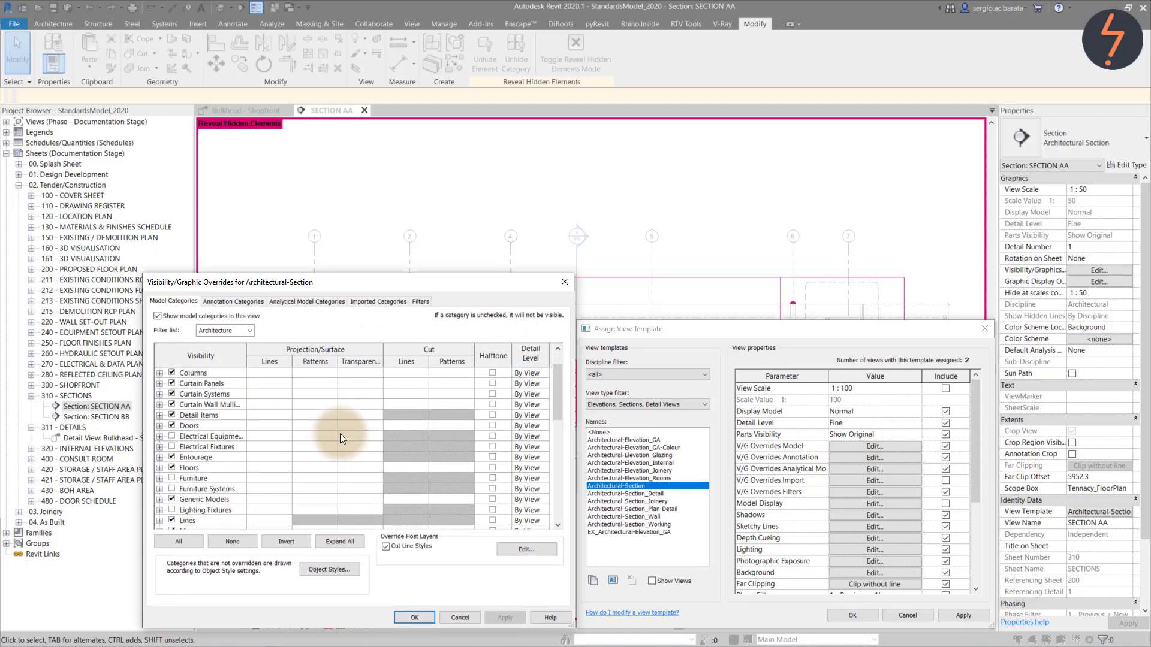
pyautogui.scroll(-3, 340, 433)
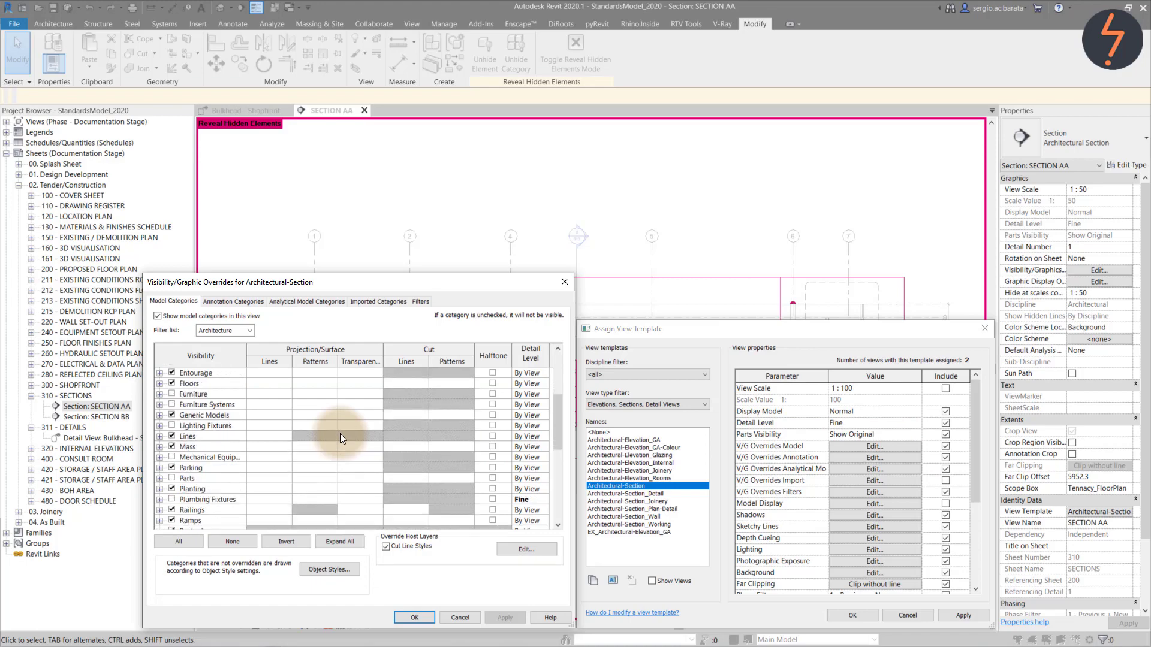
pyautogui.scroll(-3, 340, 434)
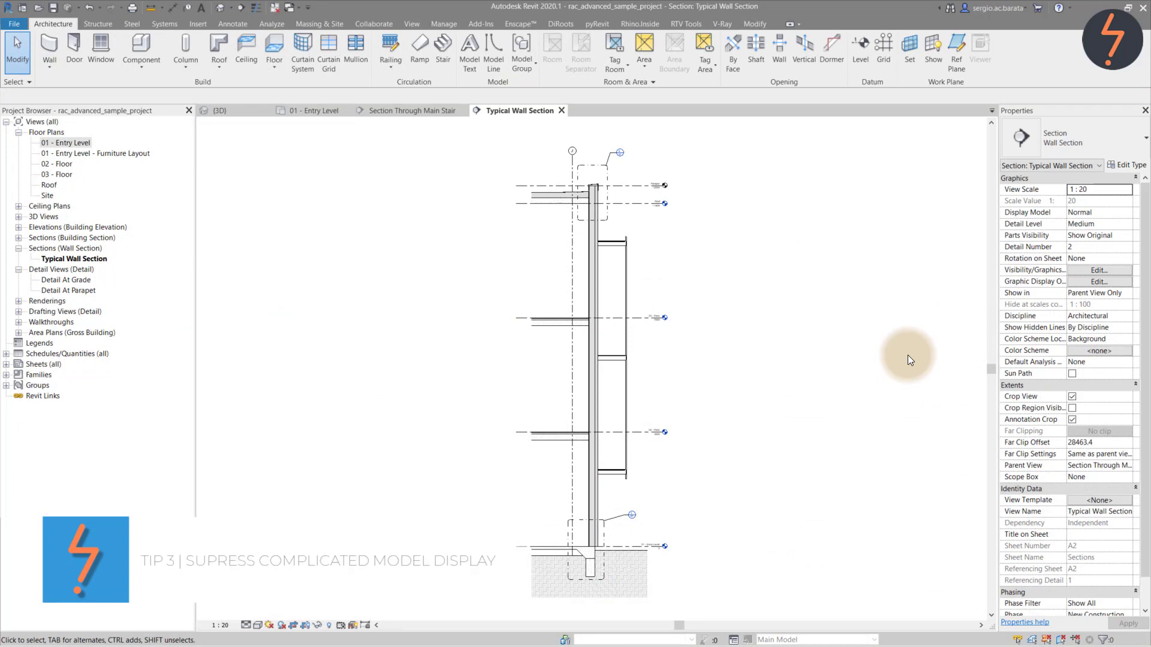
# Go to the Detail At Parapet view from the parapet callout
pyautogui.rightClick(613, 211)
pyautogui.click(676, 271)
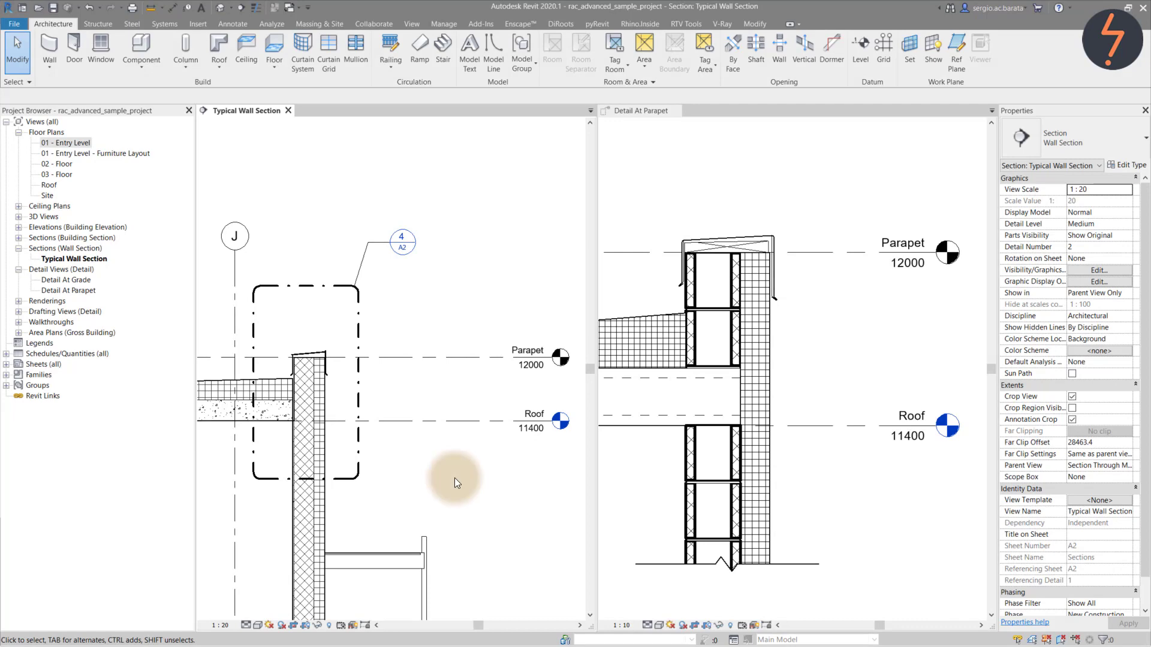
# Switch to the Detail At Parapet view and browse its Visibility/Graphics categories without changing anything
pyautogui.click(321, 395)
pyautogui.hotkey('ctrl', 'Tab')
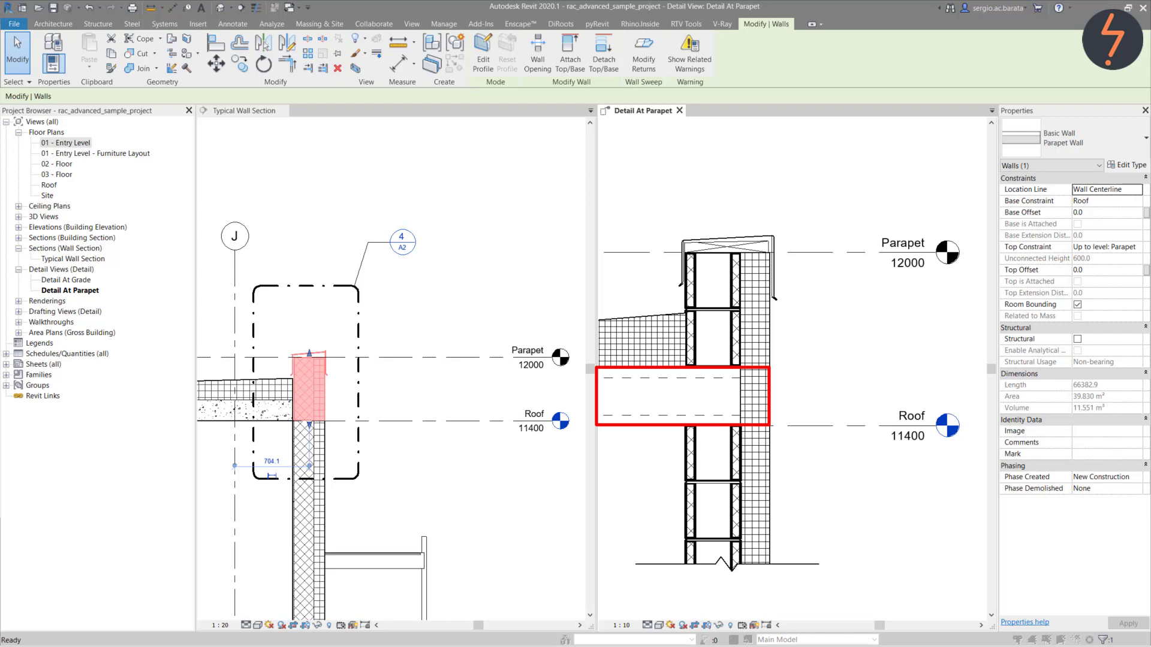
pyautogui.press('Escape')
pyautogui.press('v')
pyautogui.press('g')
pyautogui.press('r')
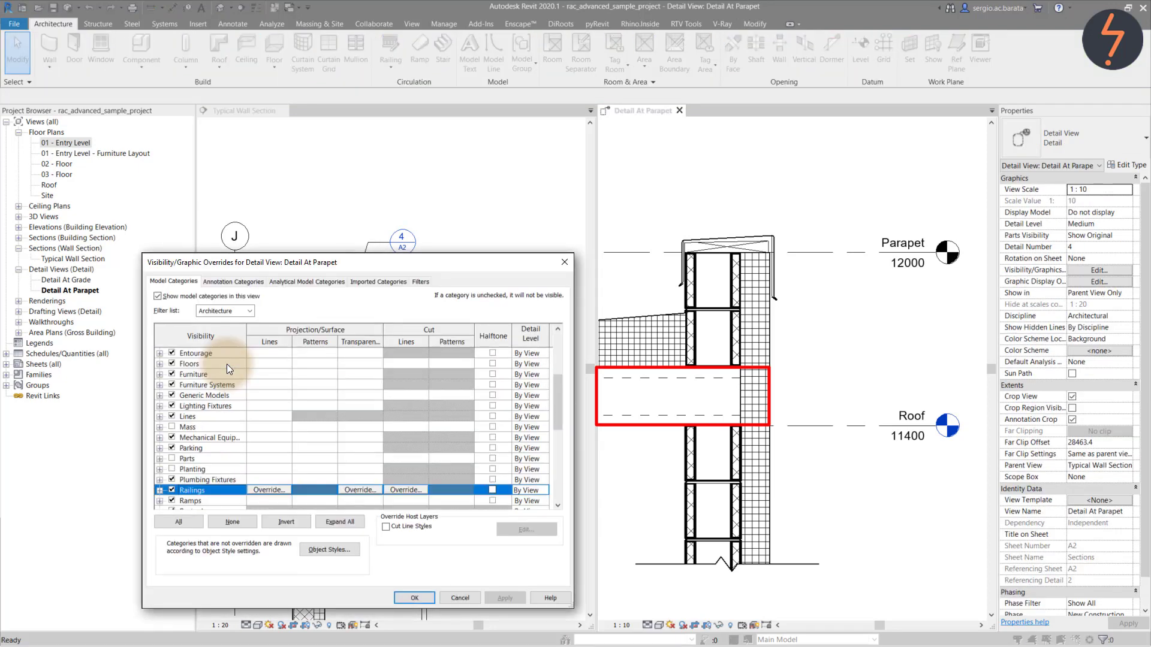
pyautogui.scroll(-1, 227, 364)
pyautogui.click(225, 498)
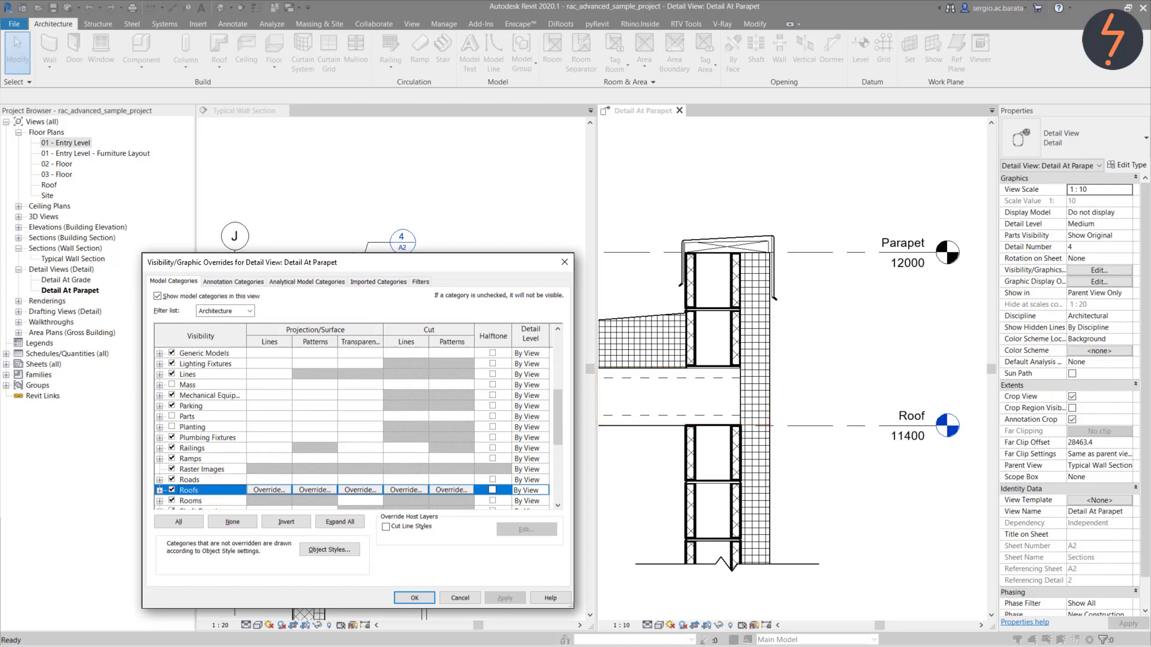
pyautogui.press('Return')
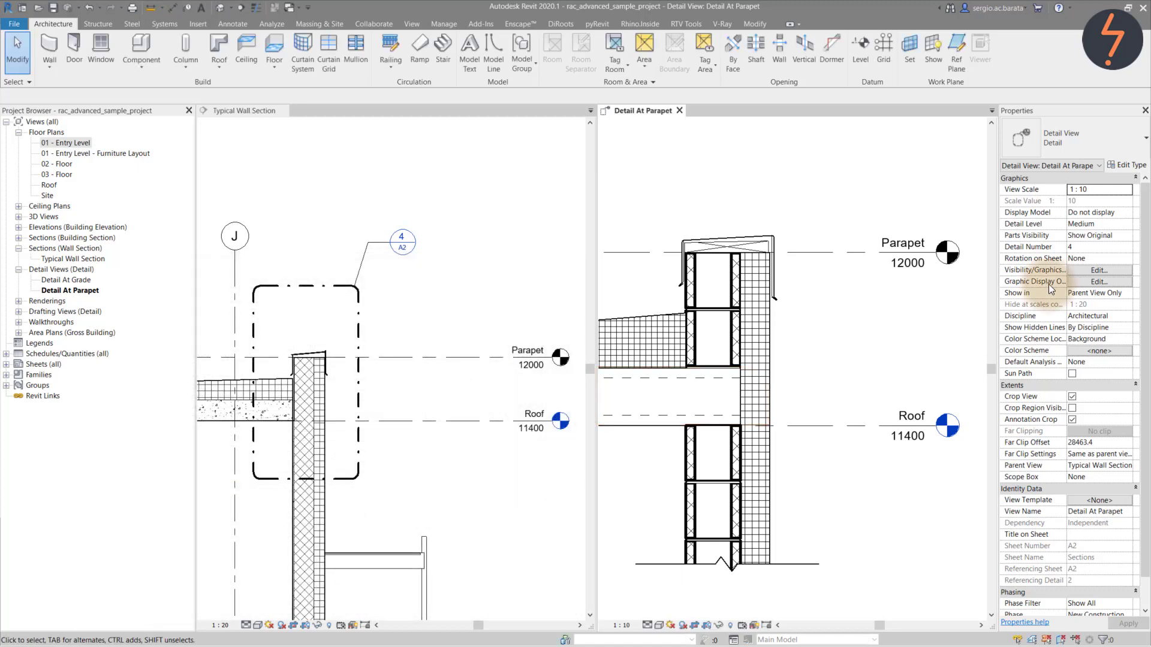
# Set Display Model to Normal and make Detail Items halftone with 15% surface transparency
pyautogui.click(1128, 212)
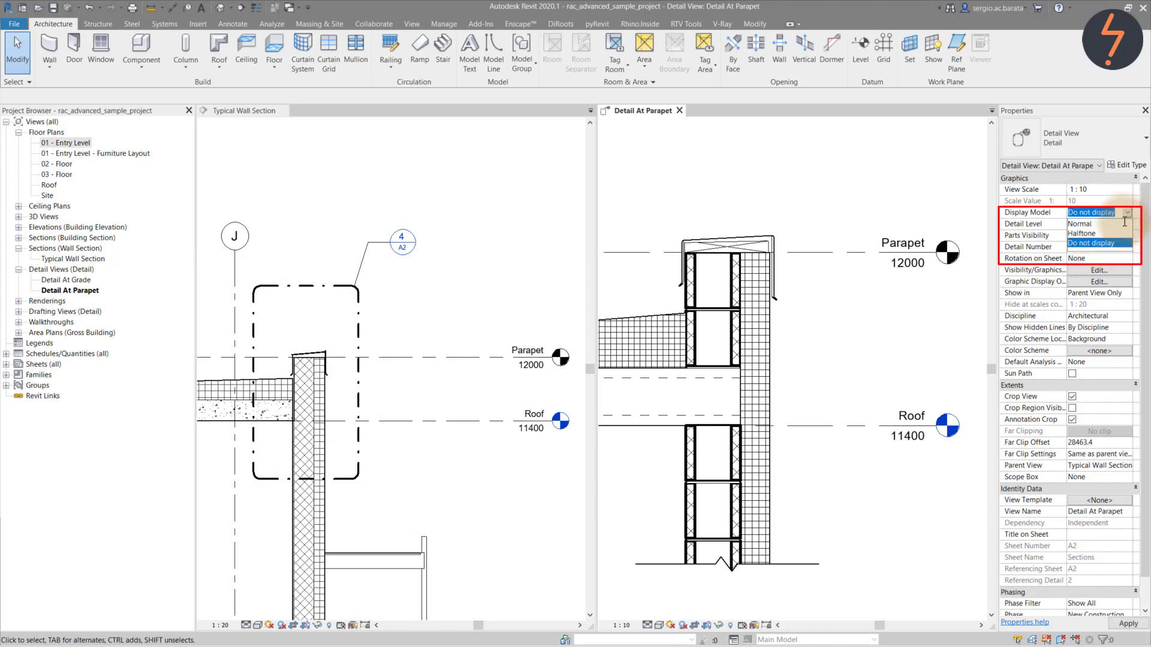
pyautogui.click(1123, 225)
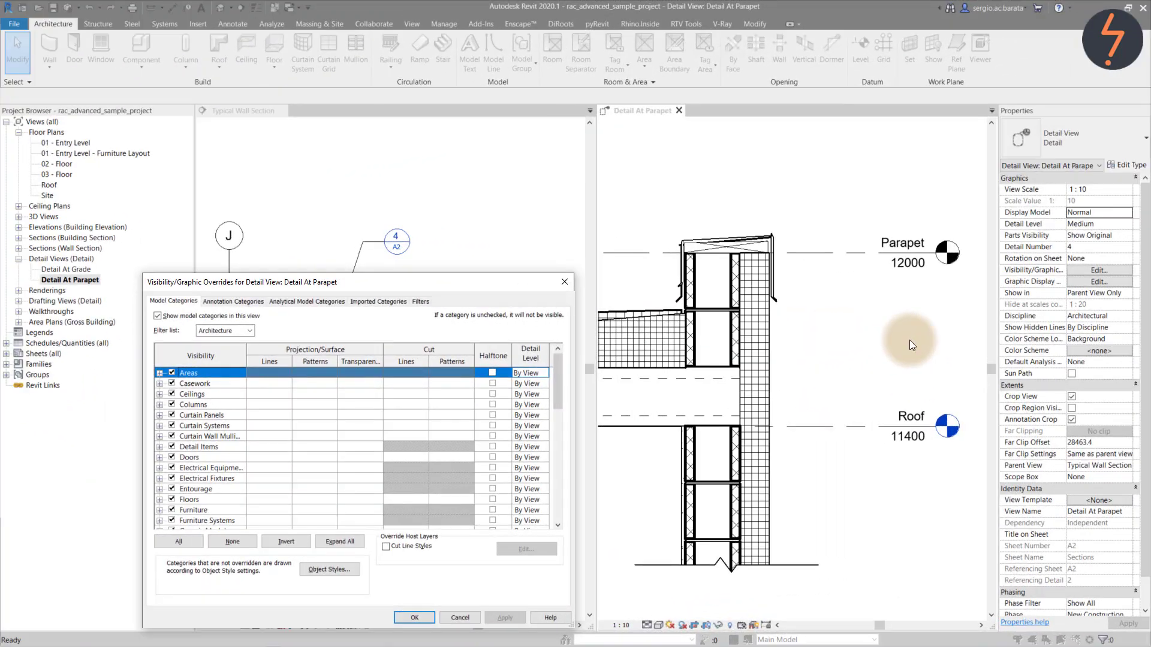
pyautogui.click(493, 445)
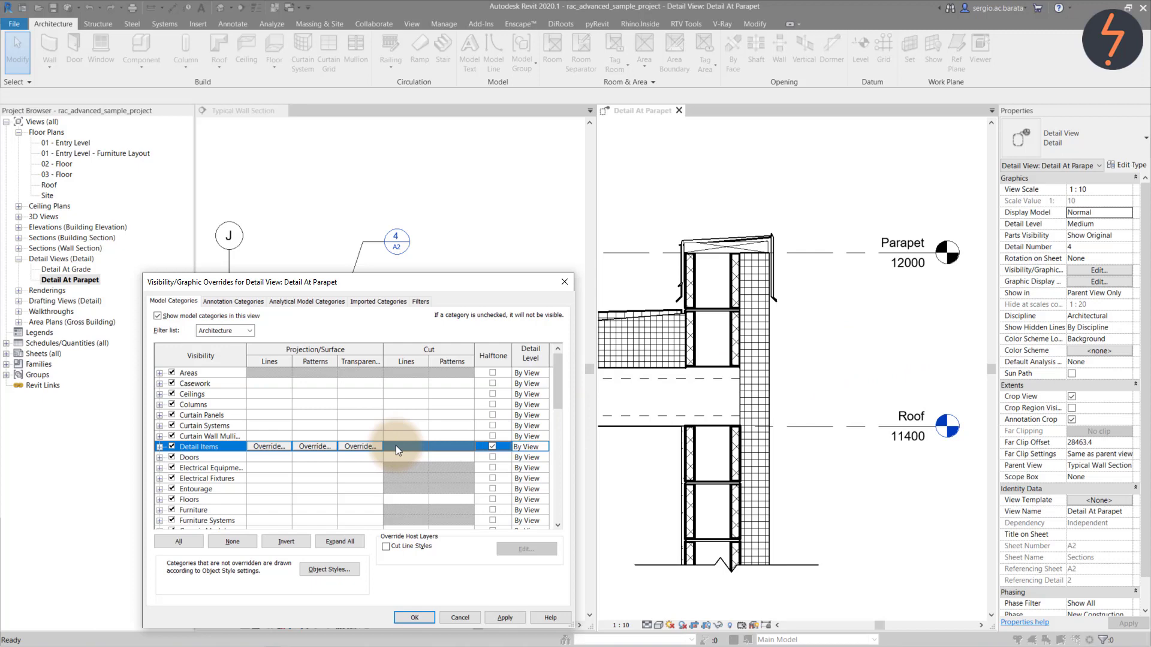
pyautogui.click(378, 446)
pyautogui.write('15')
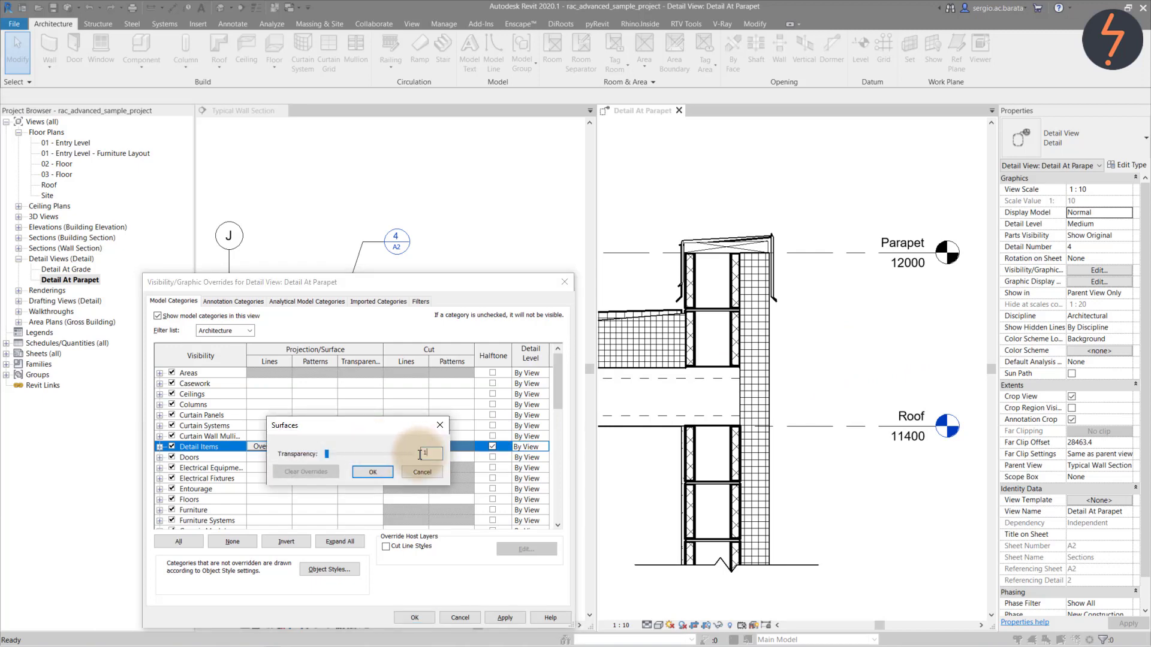
pyautogui.click(372, 472)
pyautogui.click(502, 618)
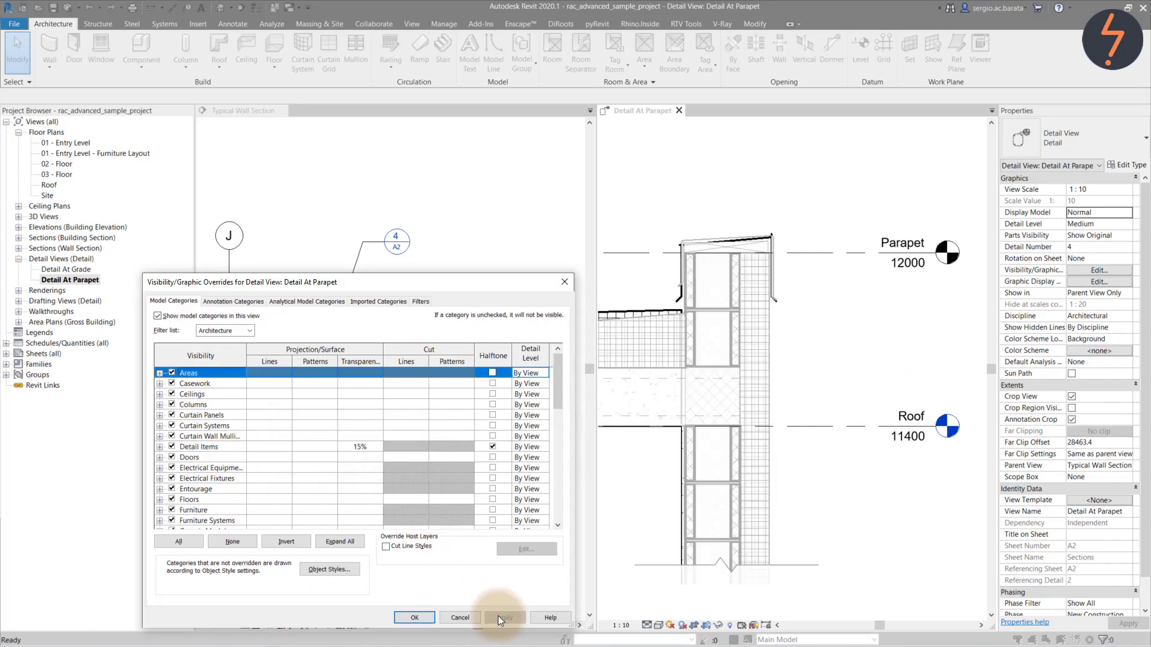
pyautogui.click(416, 616)
pyautogui.click(238, 417)
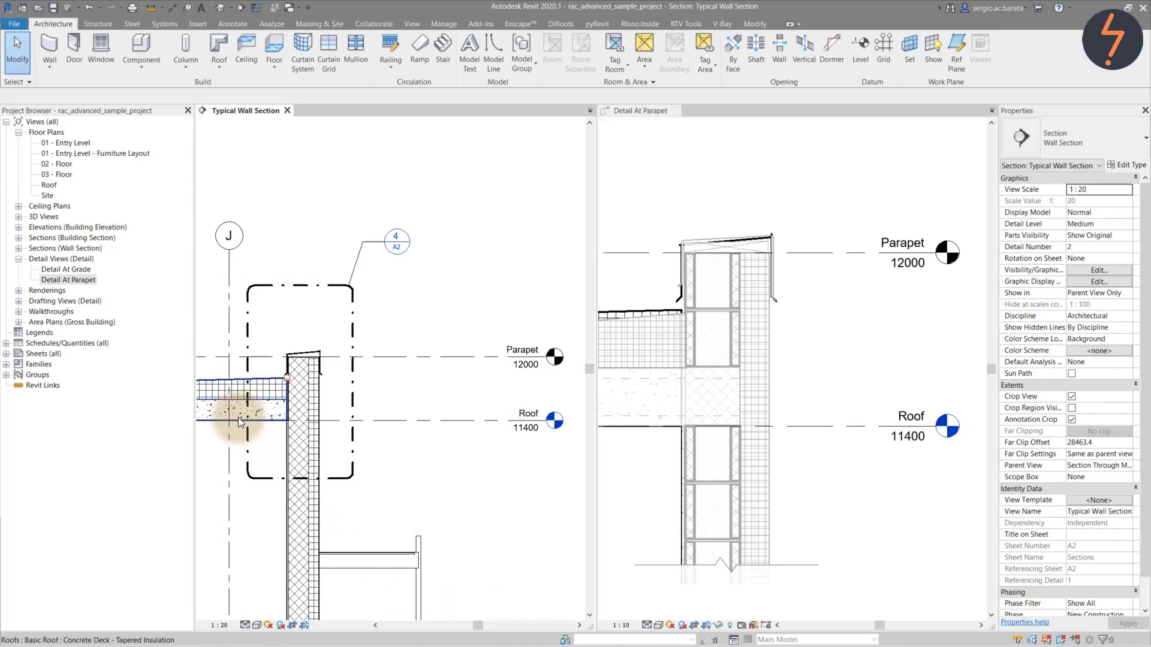
pyautogui.click(239, 417)
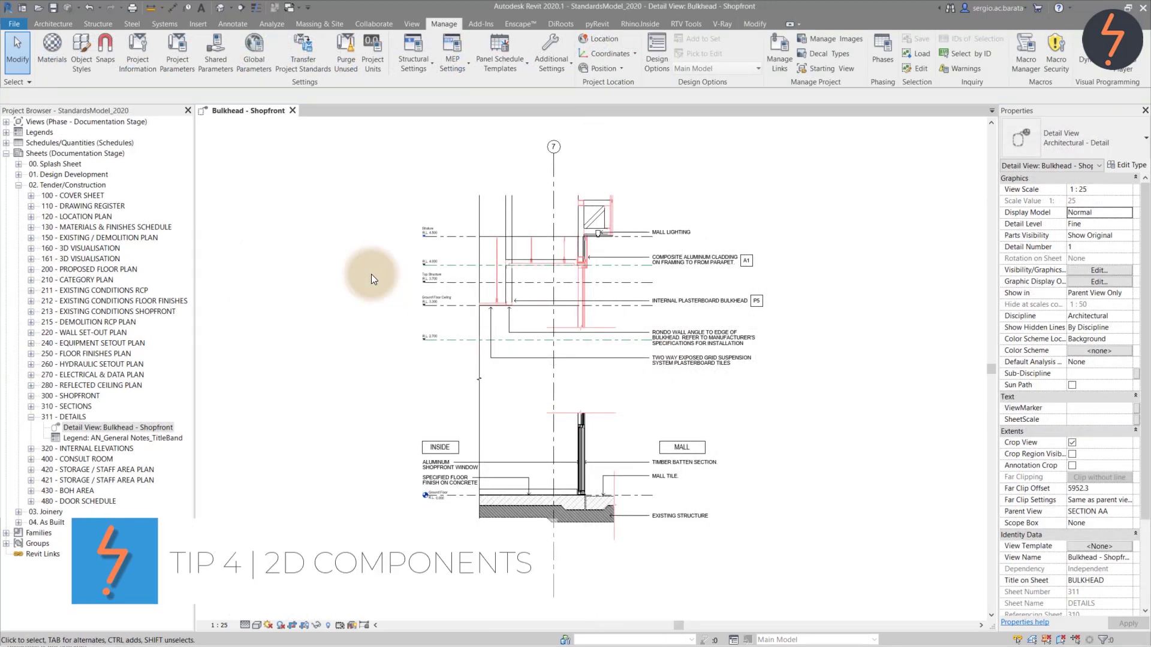
# Restore the previous zoom in Bulkhead - Shopfront, then zoom into a region around the shopfront head
pyautogui.rightClick(371, 274)
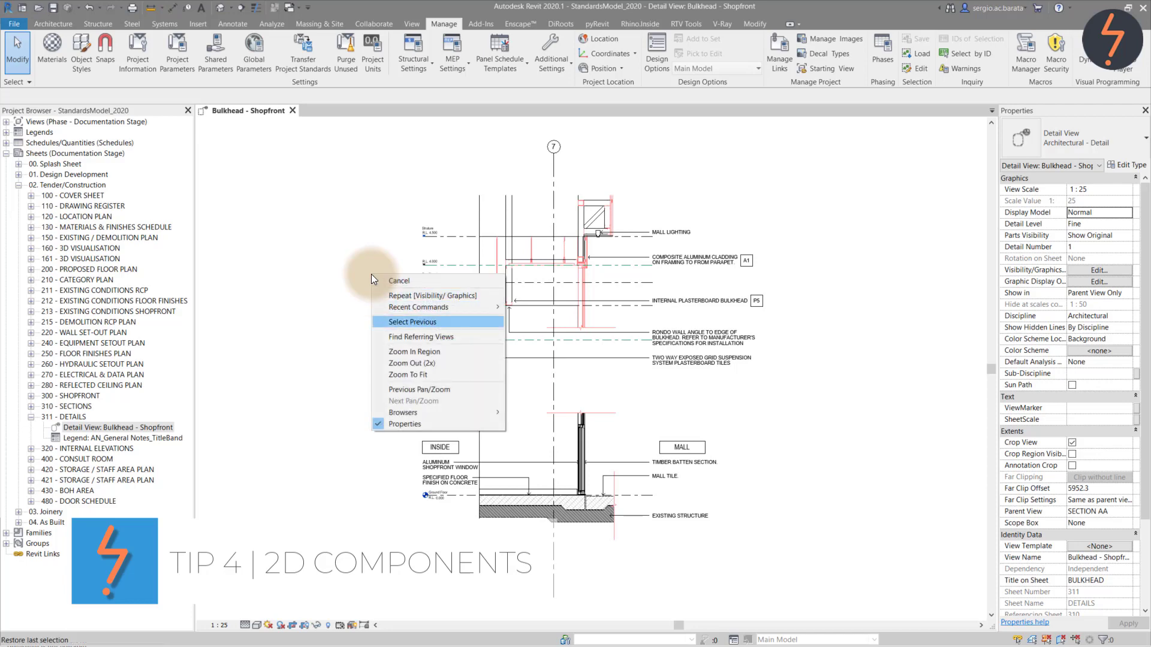
pyautogui.click(434, 388)
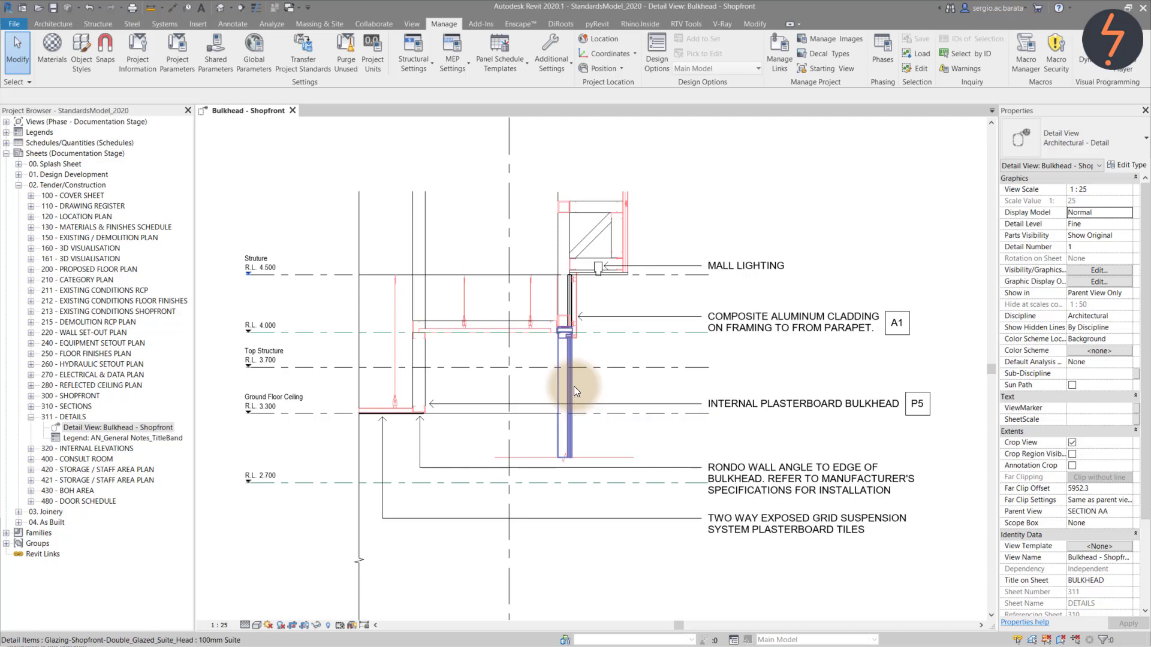
pyautogui.rightClick(484, 246)
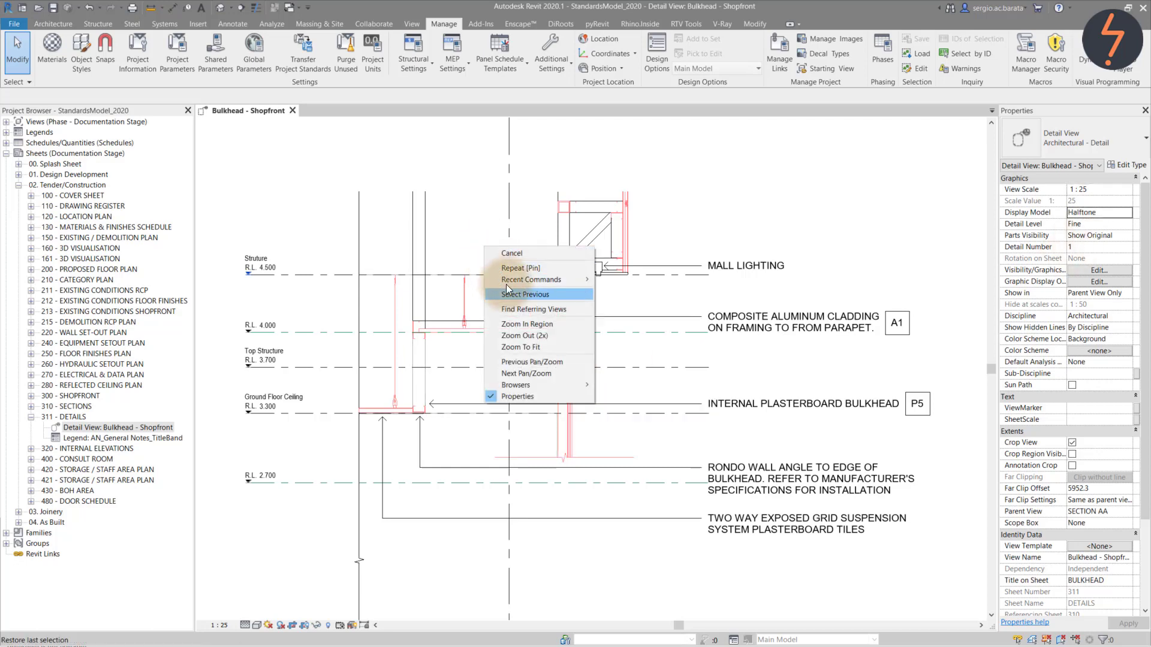
pyautogui.click(521, 324)
pyautogui.moveTo(495, 259); pyautogui.dragTo(611, 341)
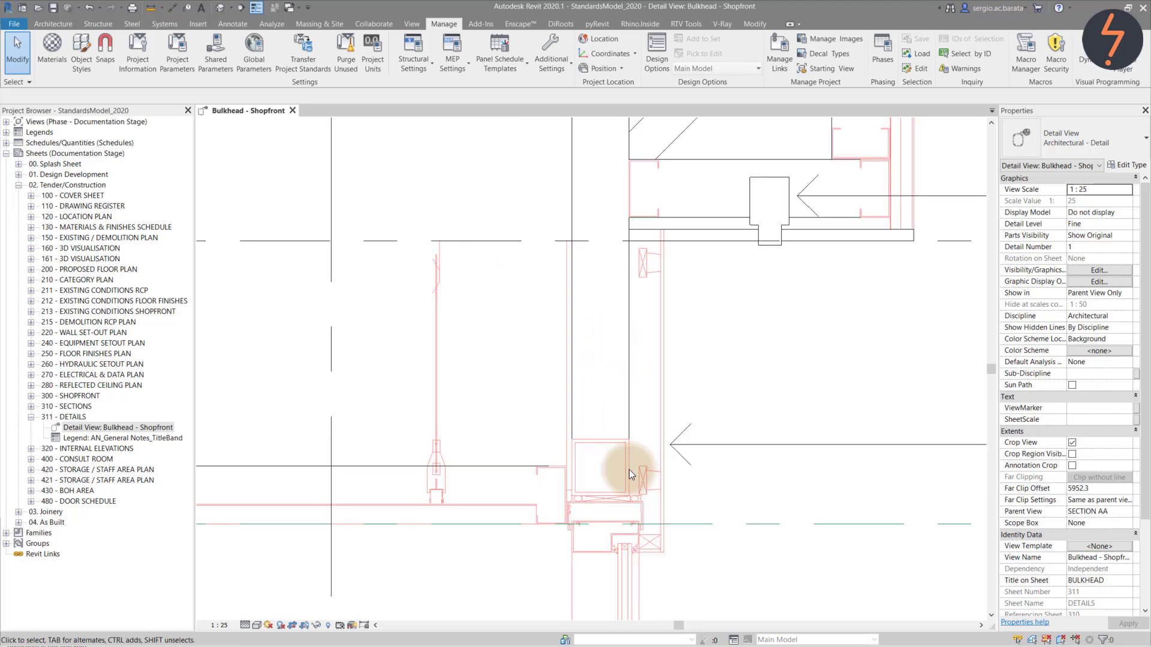
# Select the shopfront head detail item and toggle Packing and Front Seal off and back on
pyautogui.click(642, 577)
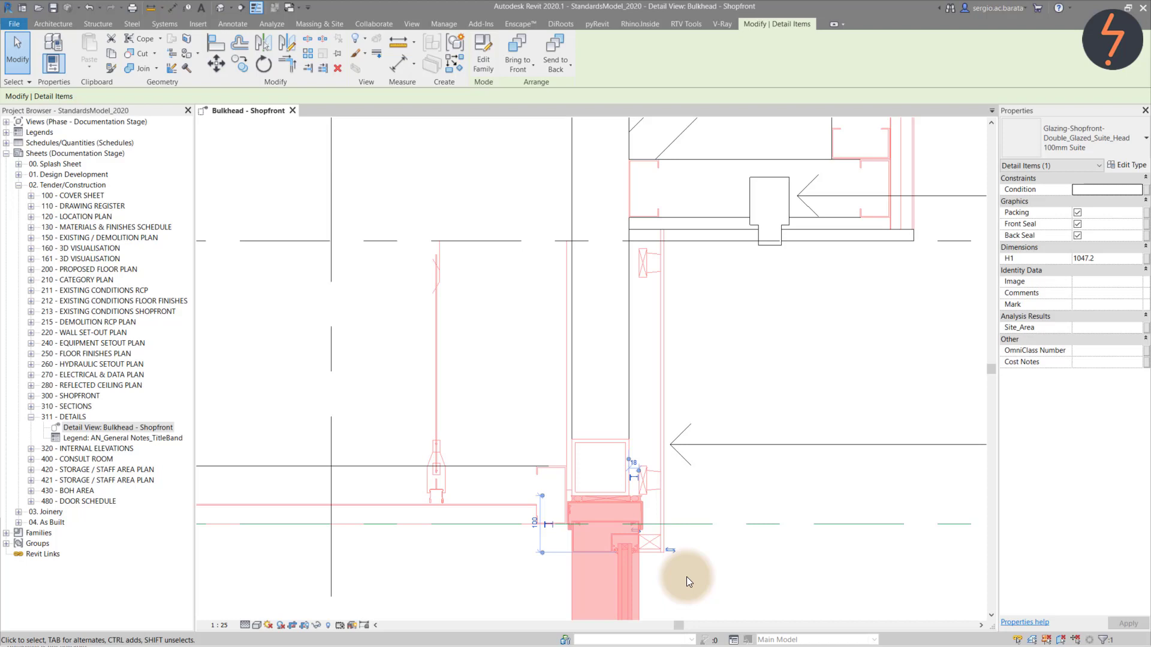
pyautogui.click(1077, 212)
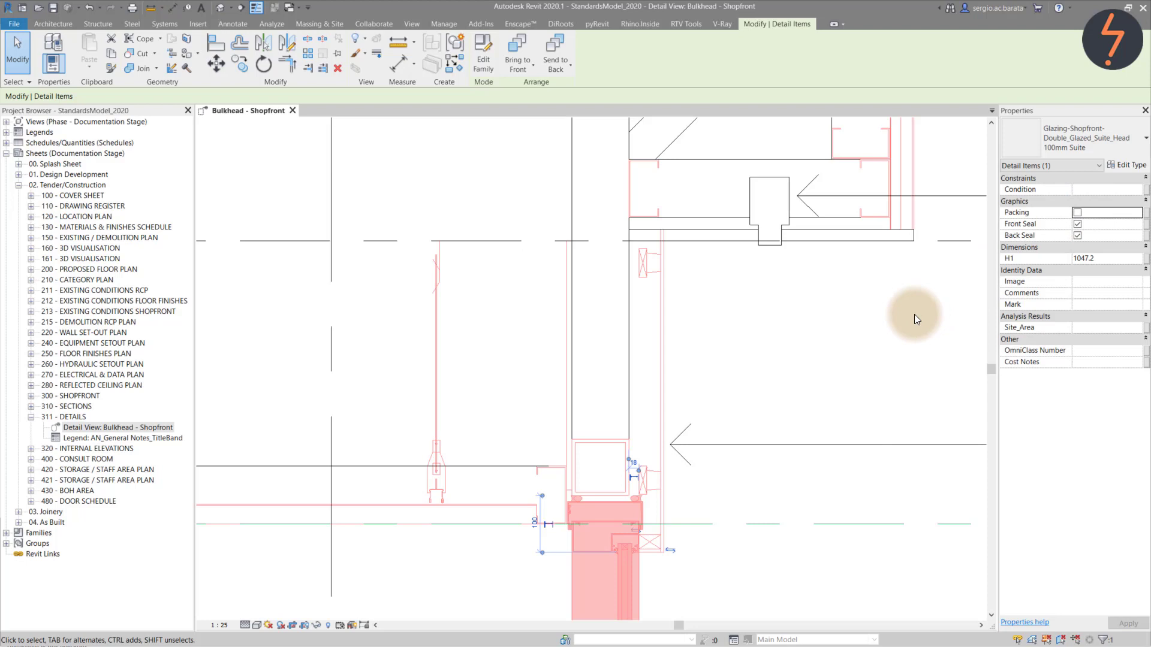
pyautogui.click(1077, 213)
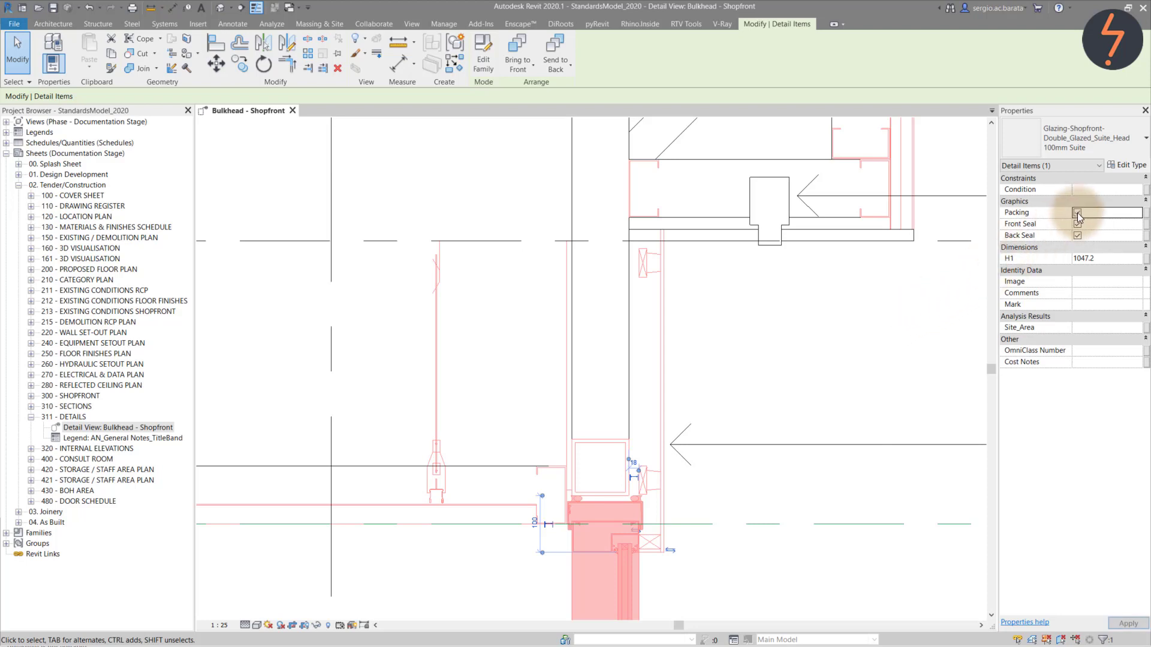
pyautogui.click(1077, 224)
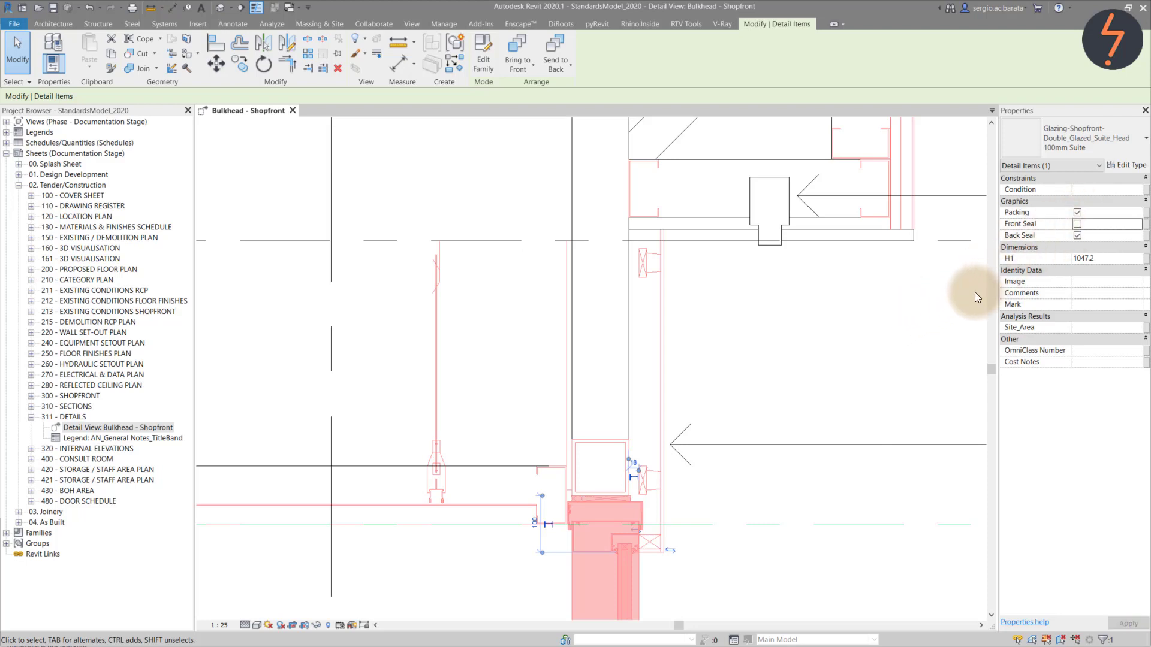
pyautogui.click(1077, 224)
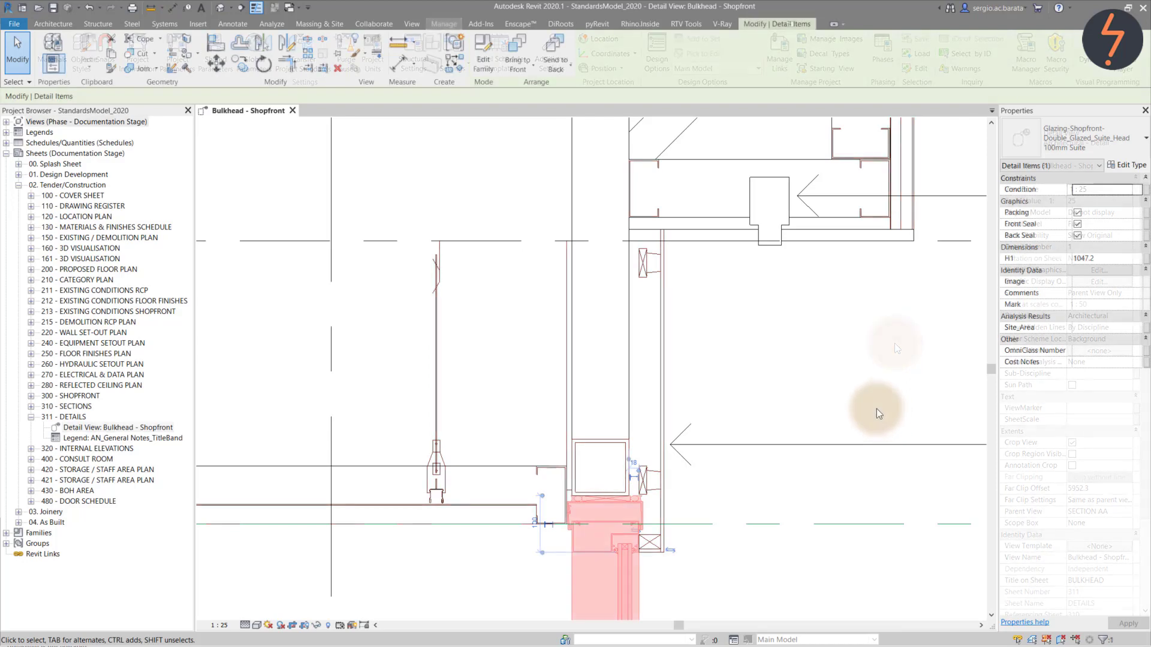
# Edit the Double-Glazed Suite Head family, then open its nested Transome-Head-Profile family for editing
pyautogui.click(483, 63)
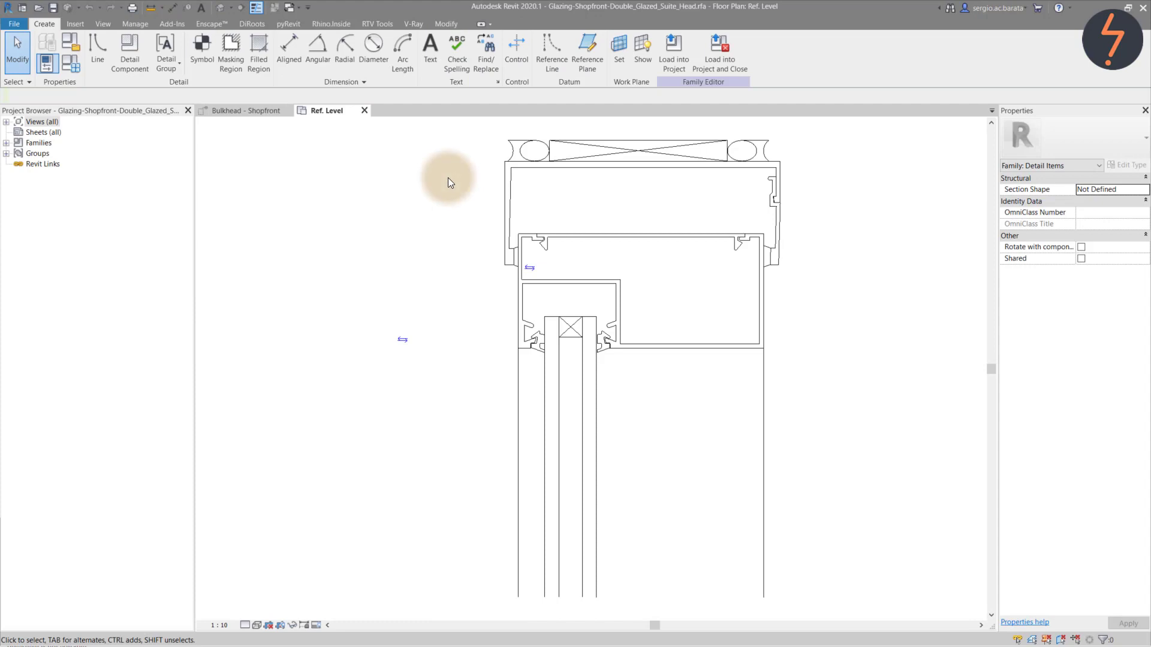
pyautogui.click(511, 181)
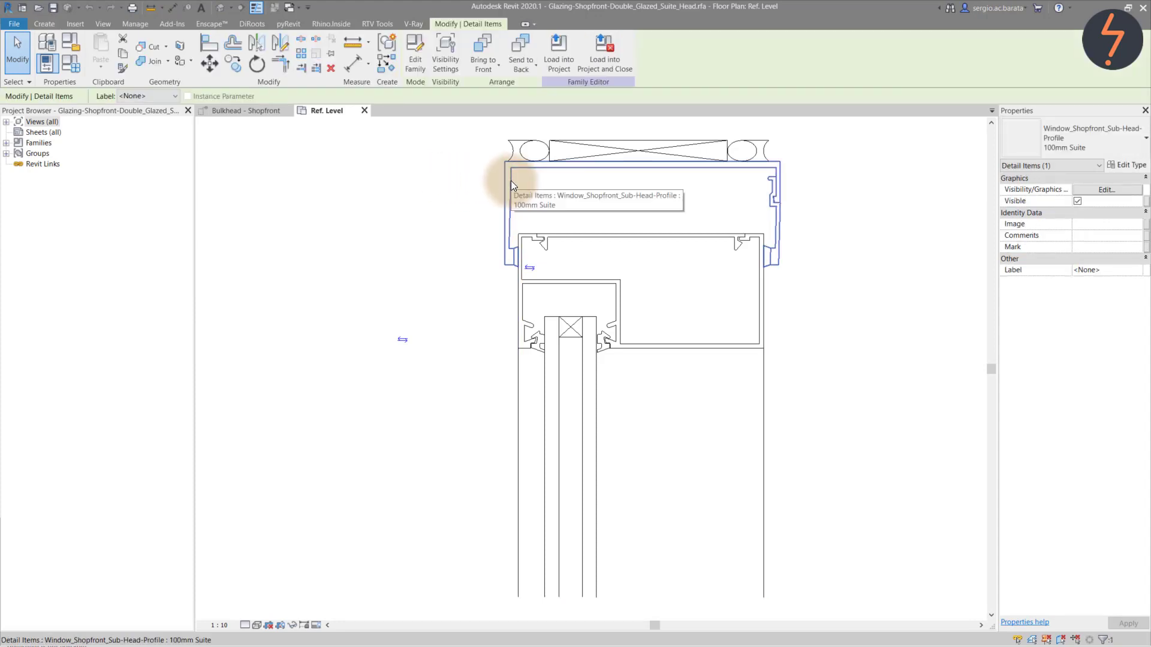
pyautogui.click(6, 143)
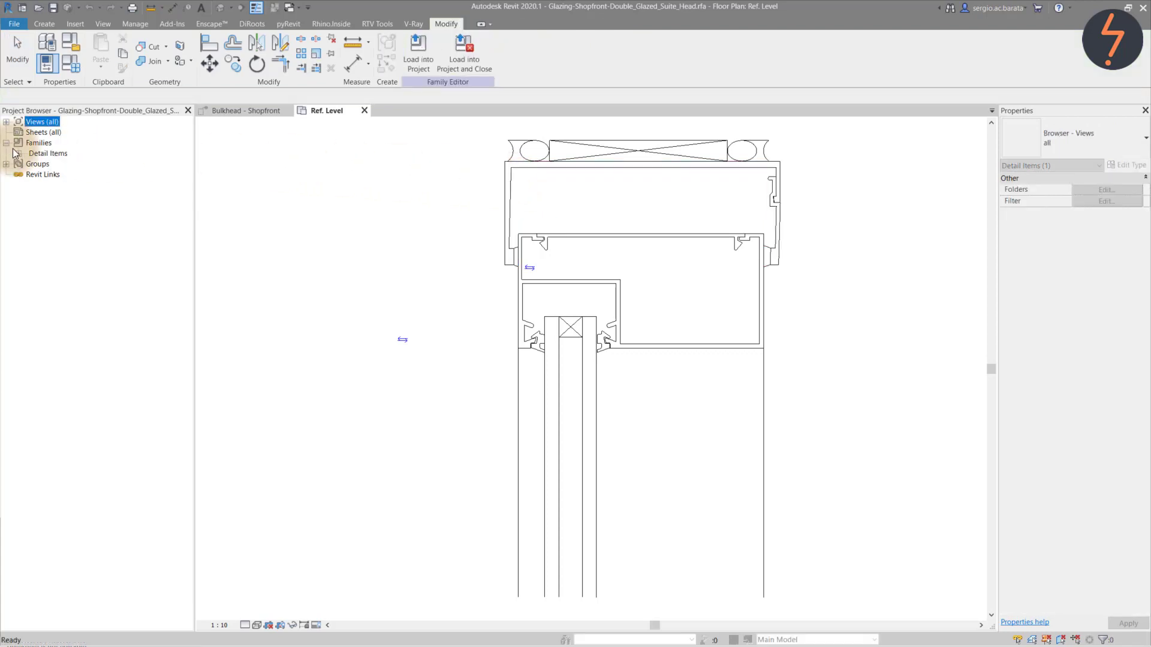
pyautogui.click(18, 153)
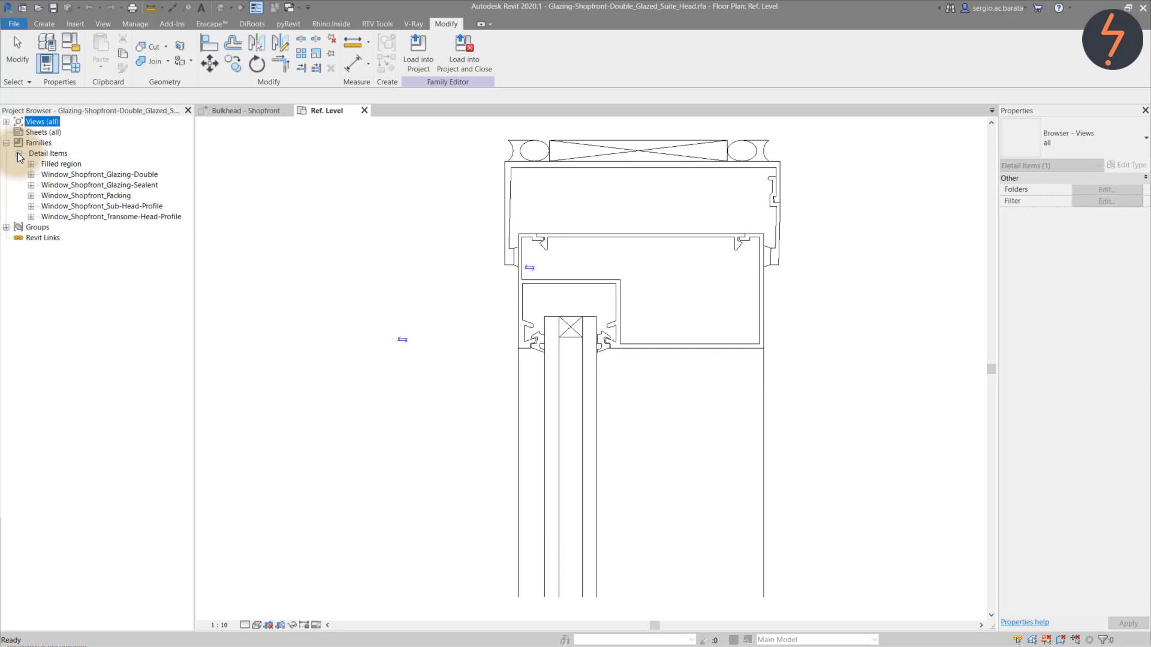
pyautogui.click(357, 239)
pyautogui.click(563, 286)
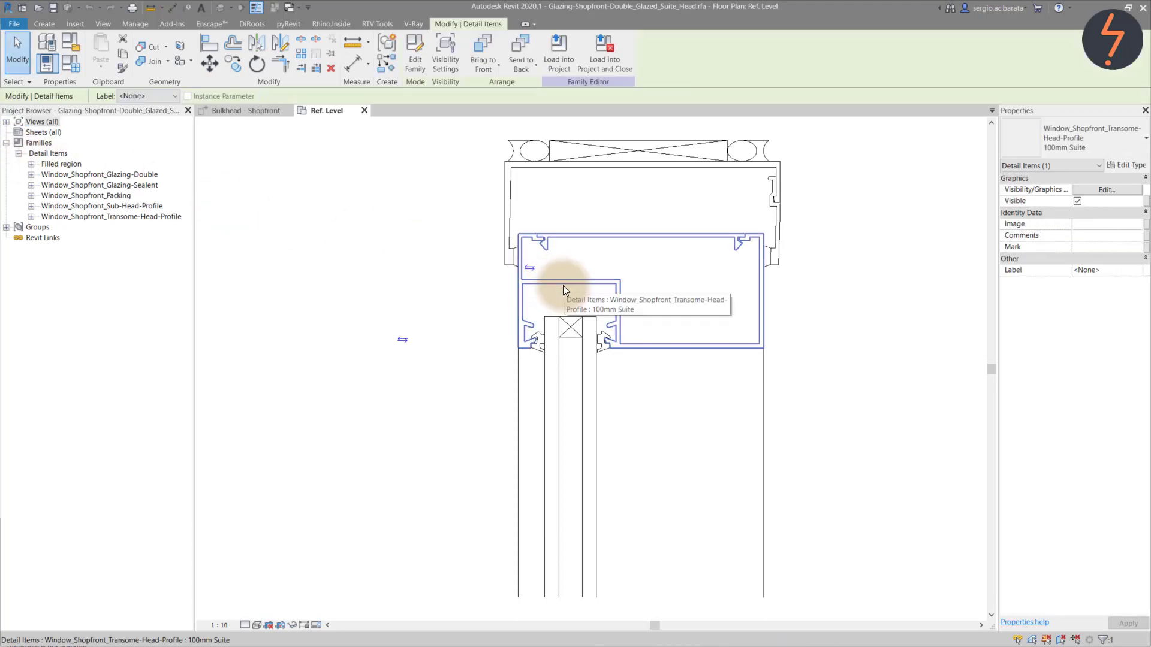
pyautogui.click(420, 66)
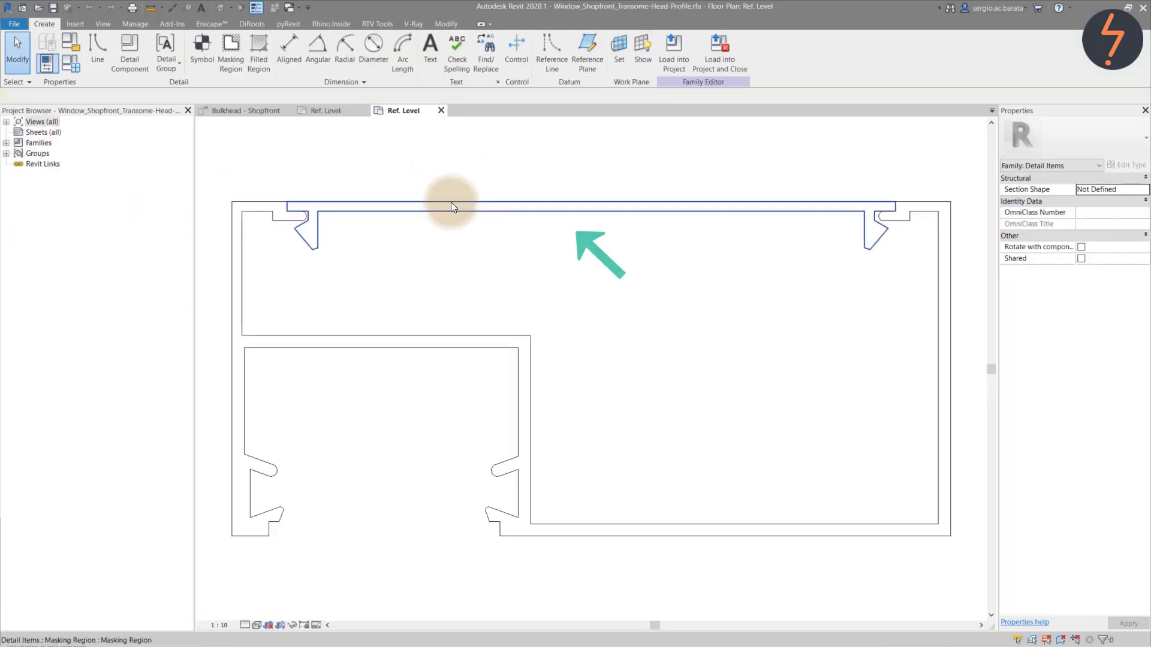
# Check that the transome profile family's category is Detail Items, then select the Detail Items library folder
pyautogui.click(451, 203)
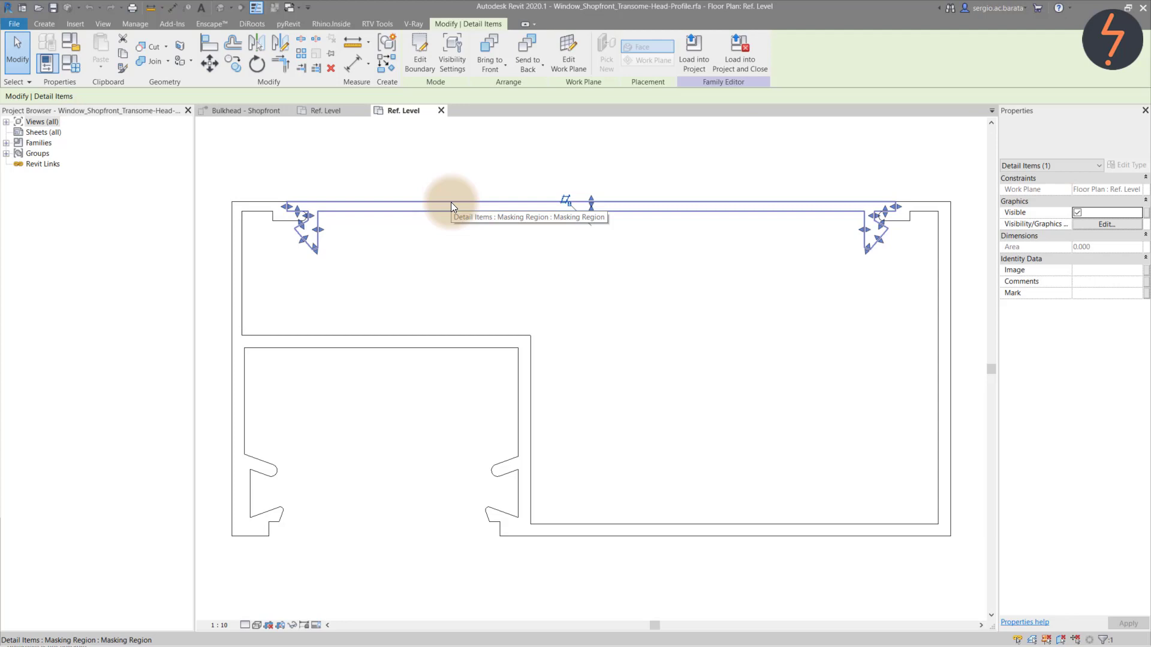
pyautogui.click(75, 43)
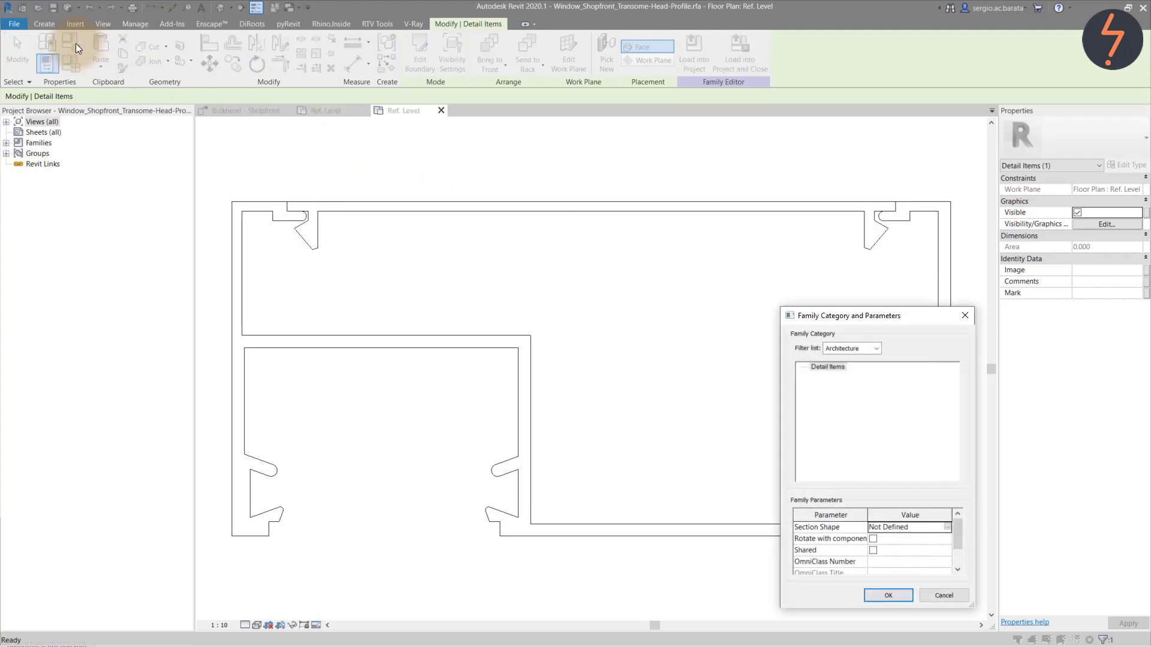
pyautogui.click(888, 595)
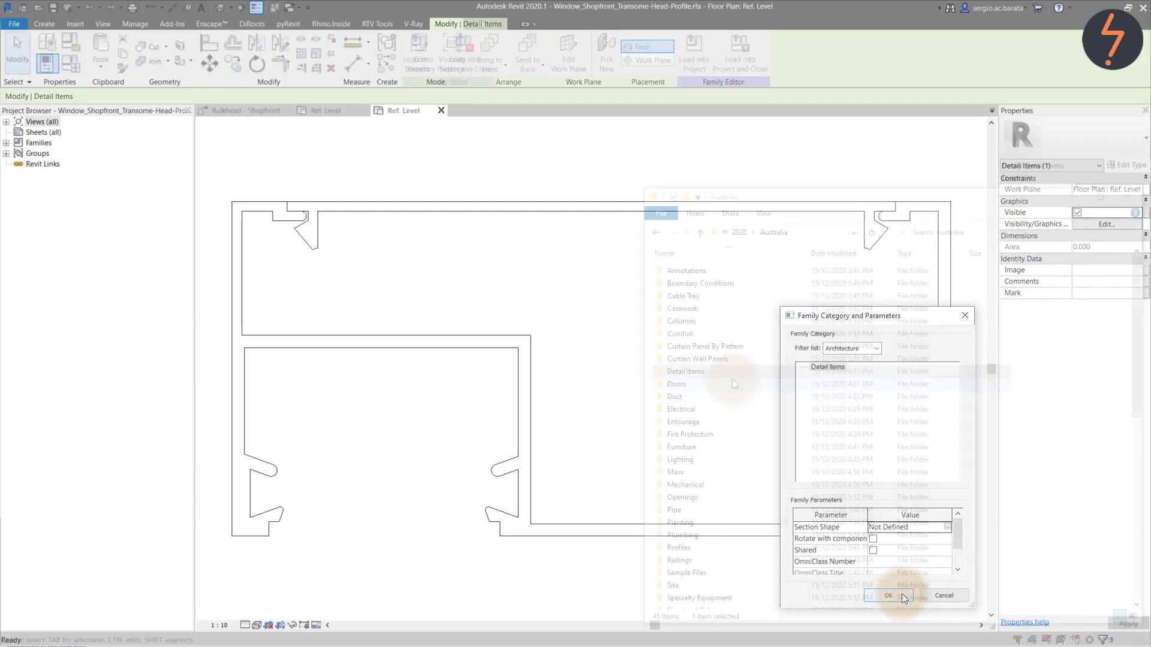
pyautogui.click(733, 376)
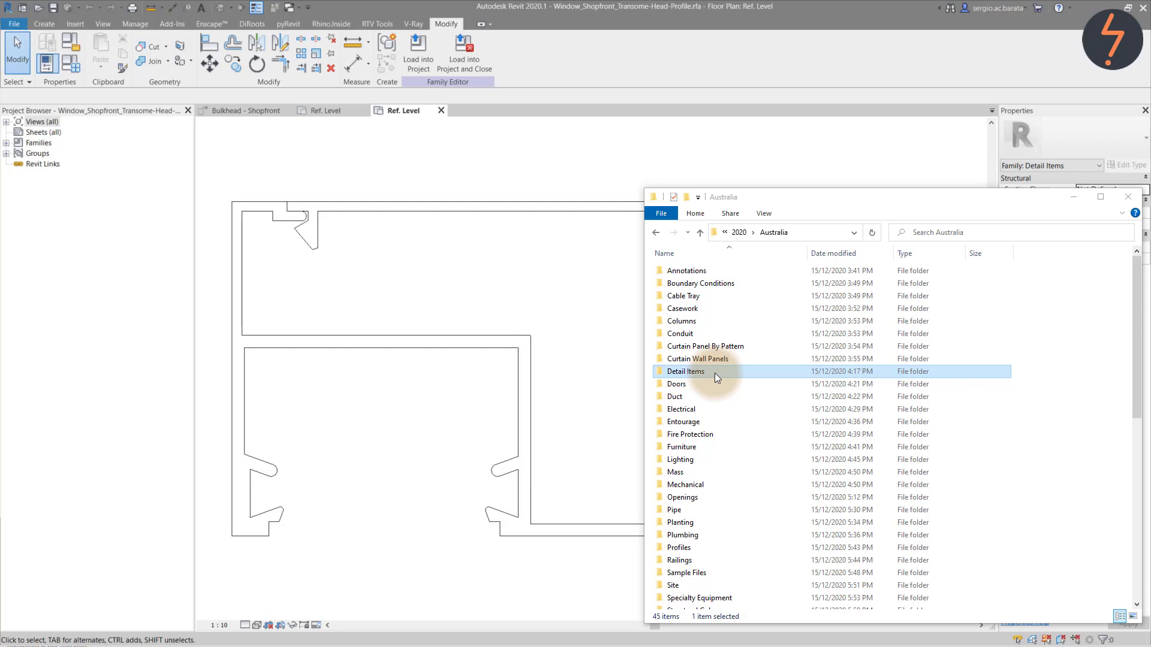
# Browse Detail Items > Div 08 - Door and Windows > Aluminium Windows and Doors and open Sliding Window - Head (AUS)
pyautogui.doubleClick(714, 373)
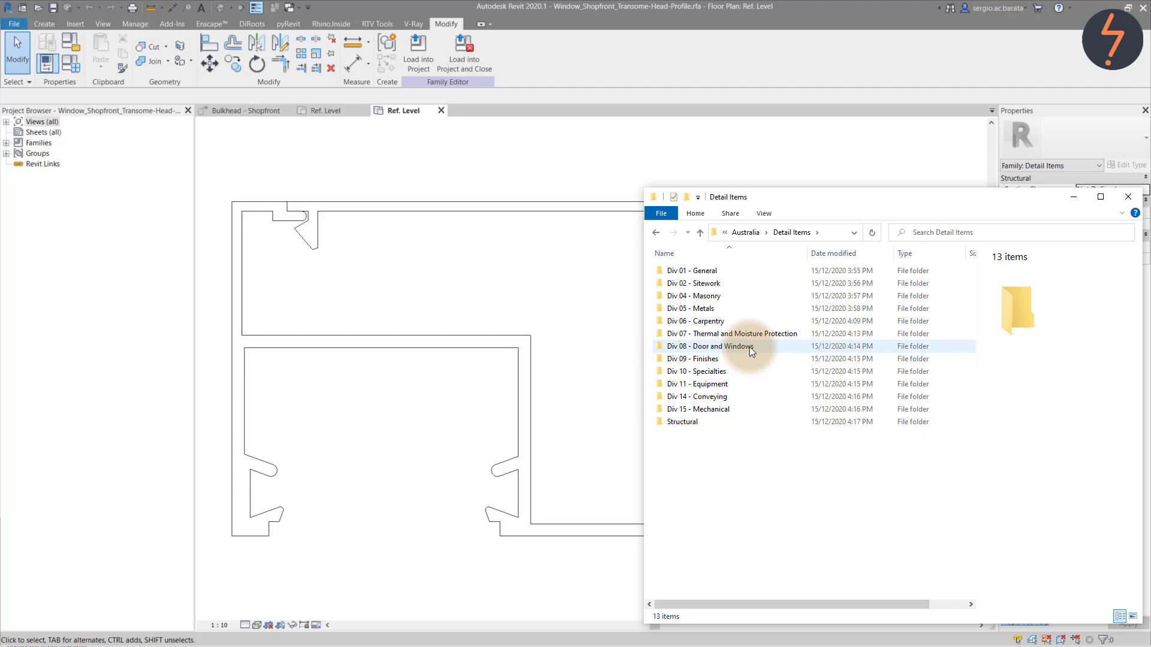
pyautogui.doubleClick(749, 347)
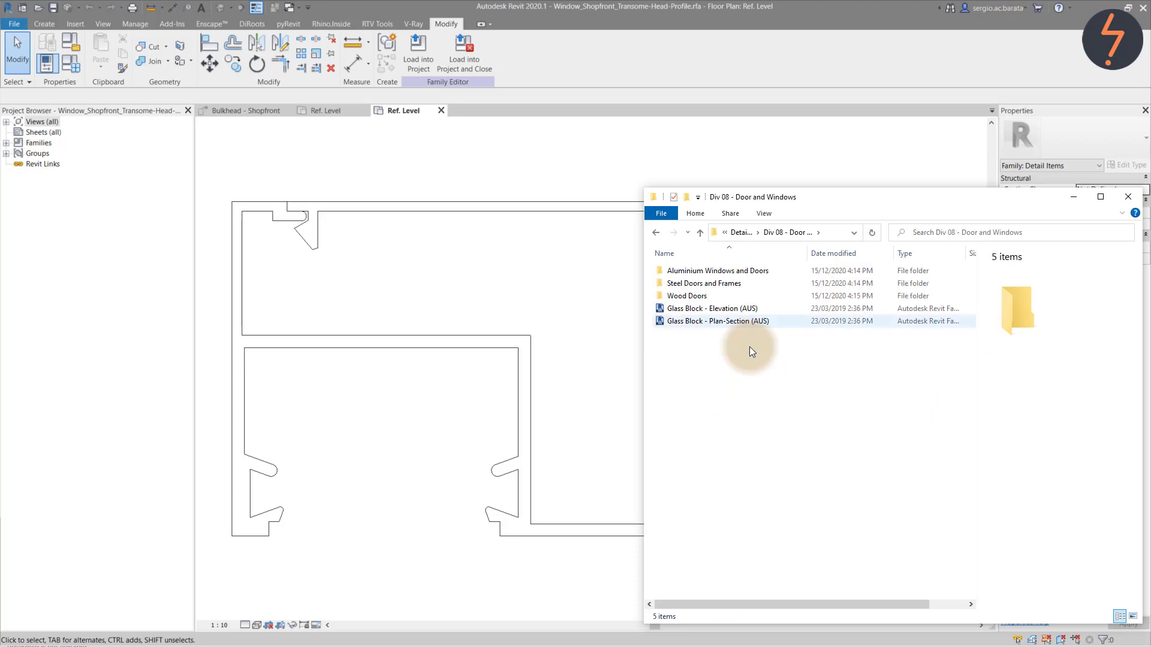
pyautogui.doubleClick(773, 271)
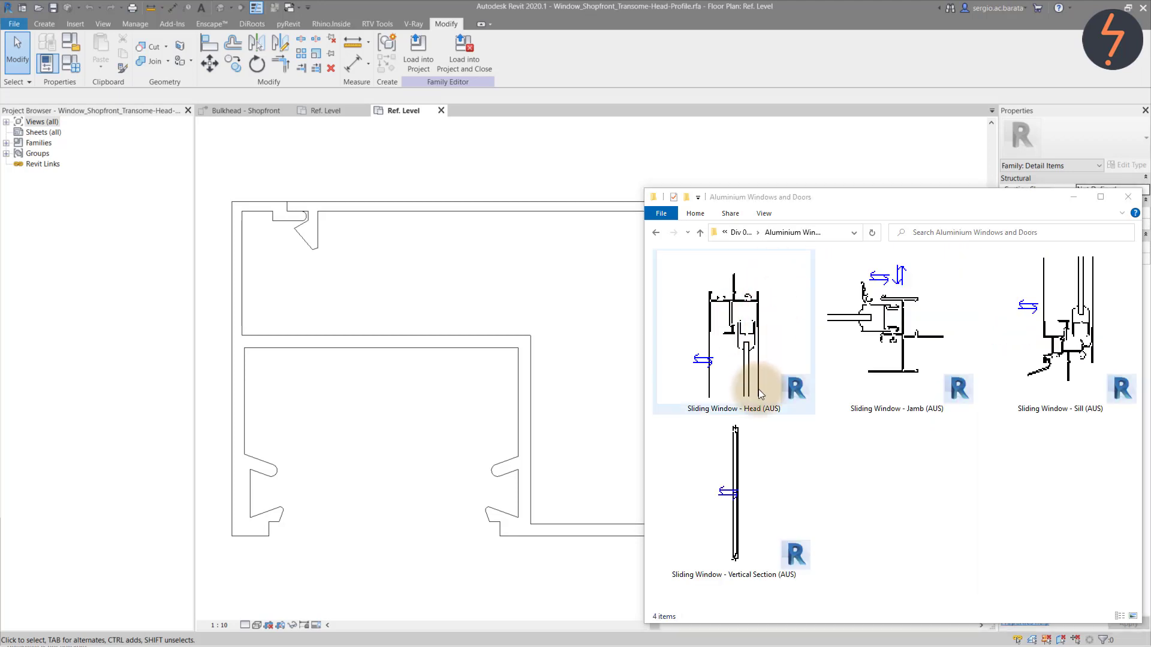
pyautogui.moveTo(757, 390); pyautogui.dragTo(546, 380)
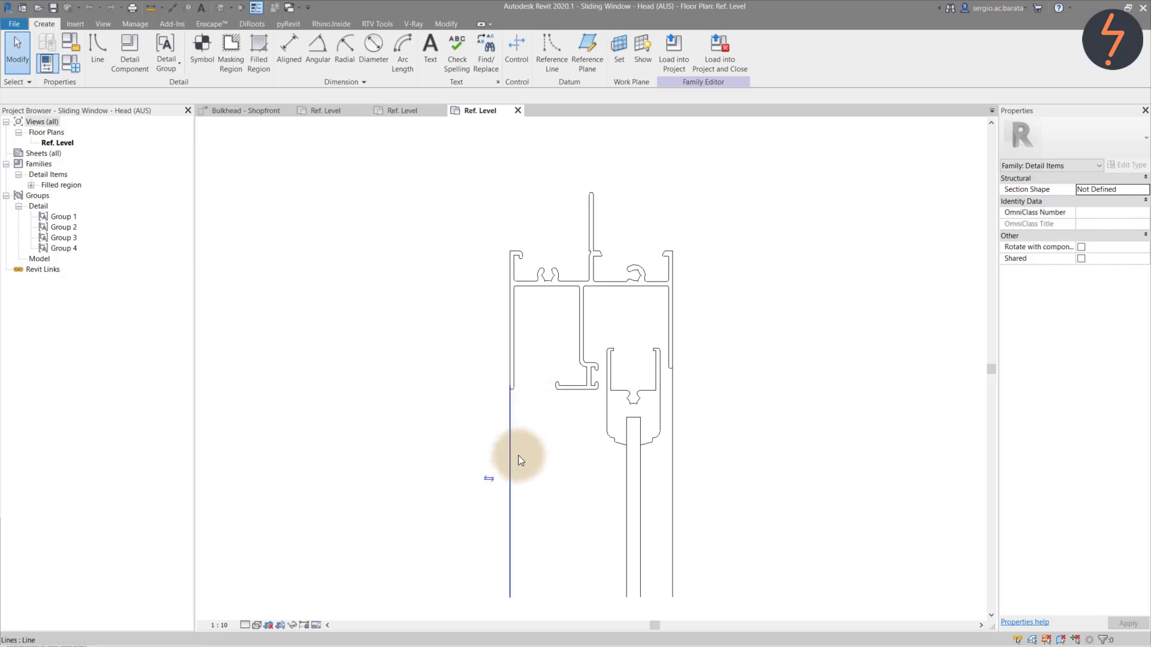
# Select the left vertical line of the Sliding Window - Head profile to inspect it
pyautogui.click(513, 471)
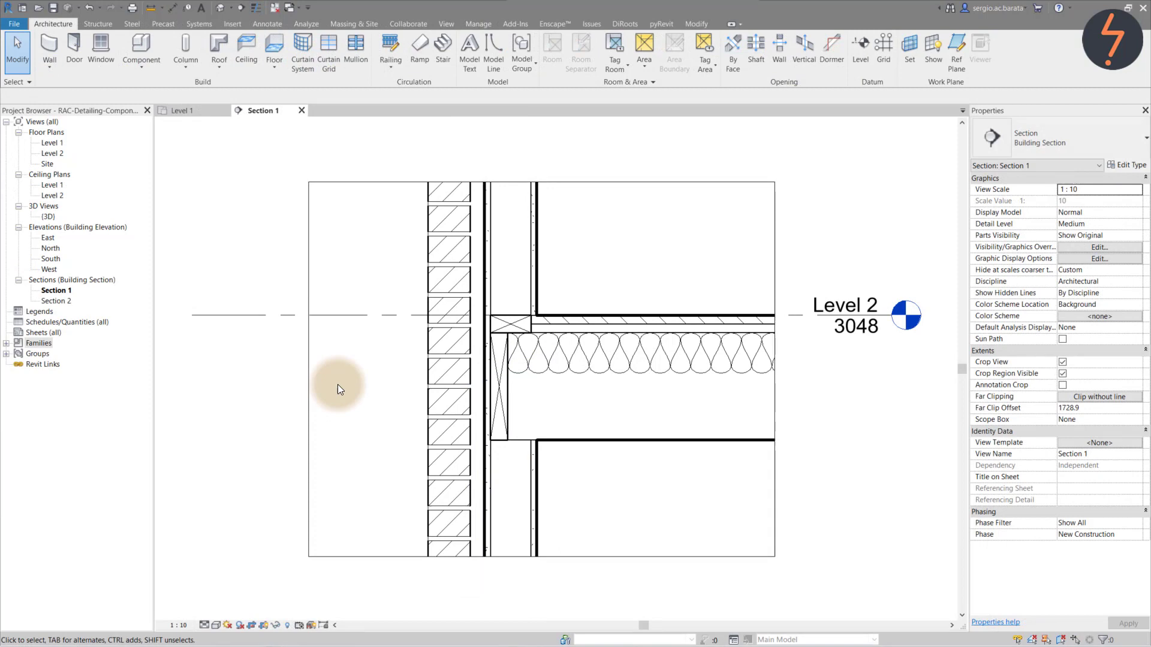
# Place a rotated 38 x 90mm Stud_End-Section instance beside the wall in Section 1's lower bay
pyautogui.click(6, 344)
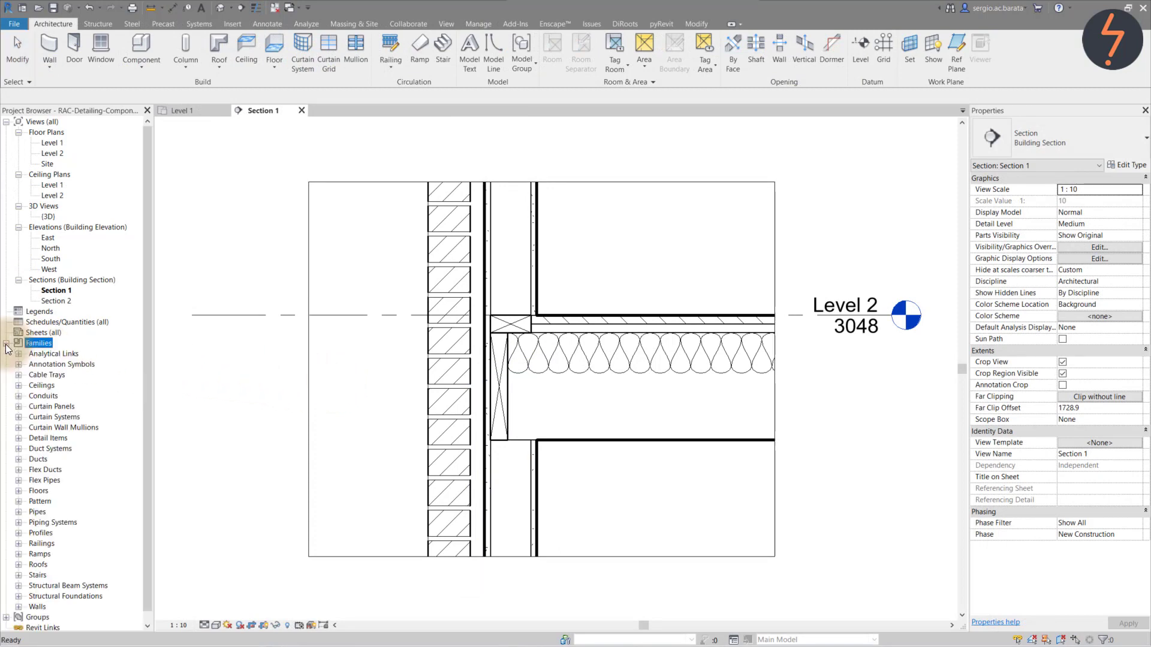
pyautogui.click(19, 438)
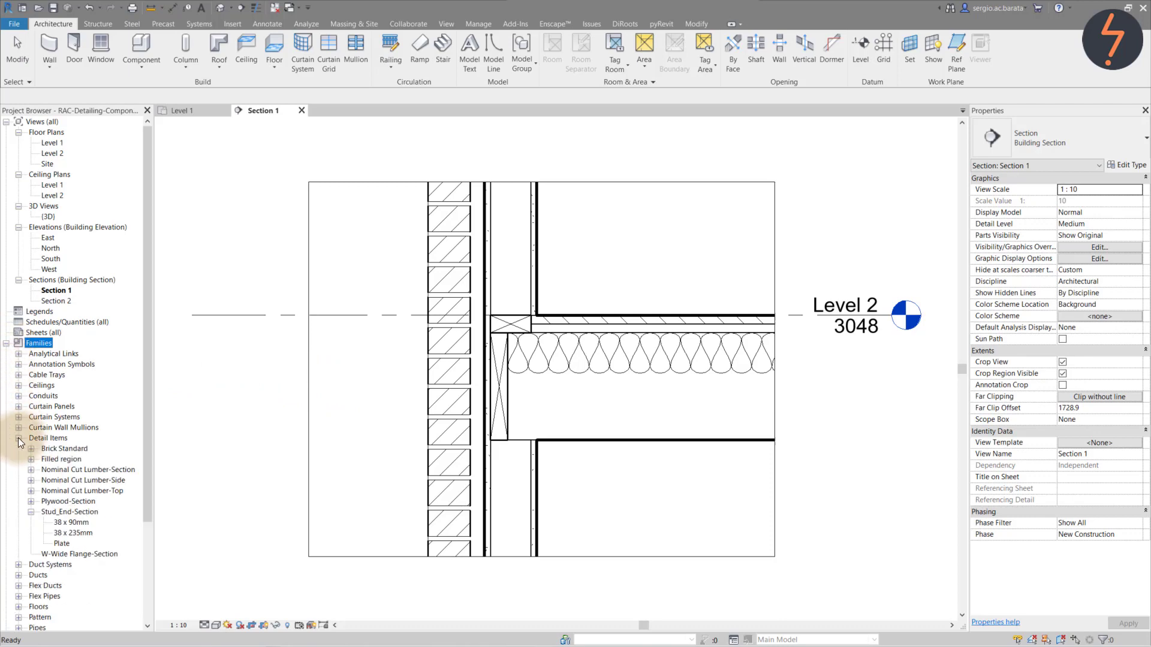
pyautogui.rightClick(83, 523)
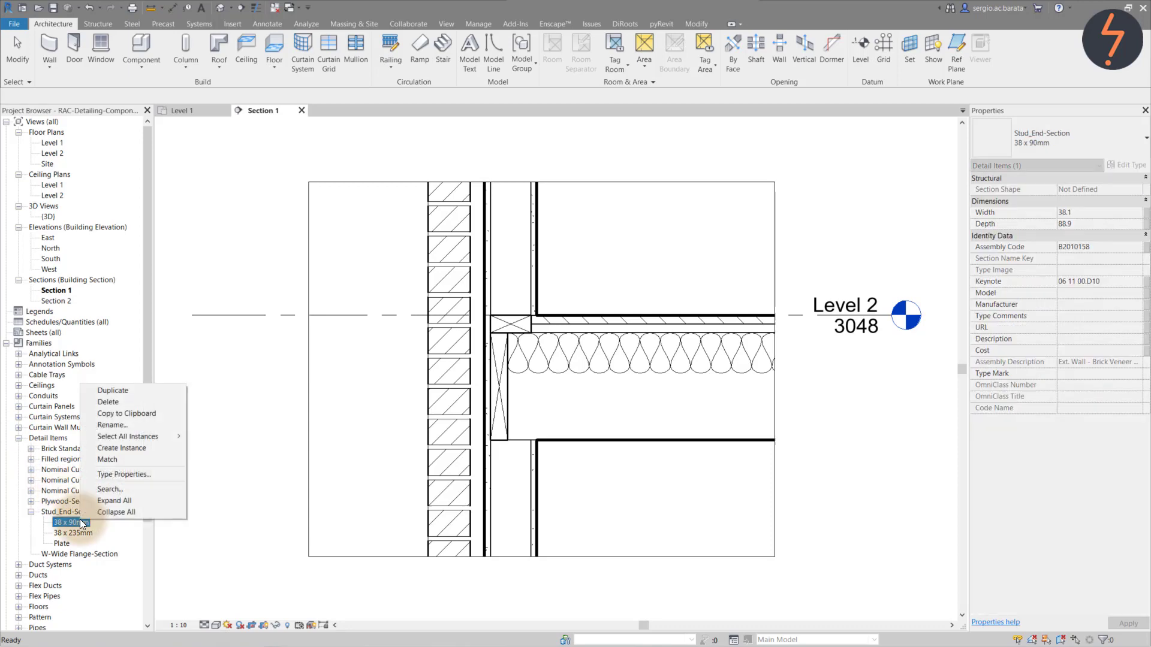
pyautogui.click(174, 451)
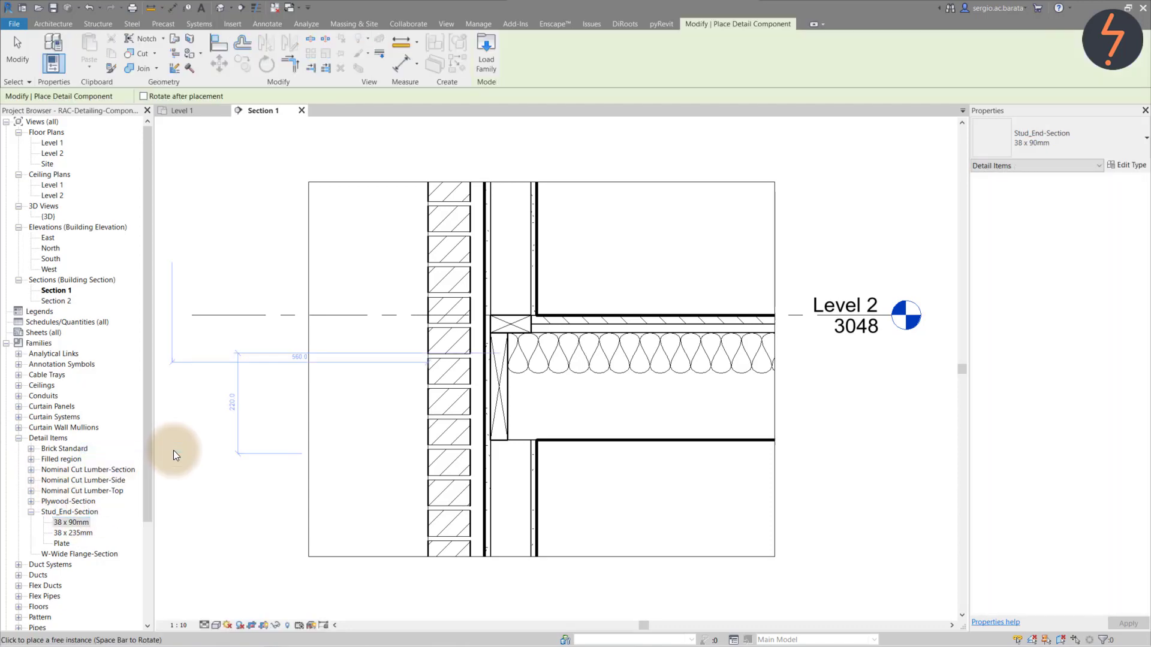
pyautogui.click(570, 496)
pyautogui.press('Escape')
pyautogui.press('Escape')
pyautogui.click(583, 497)
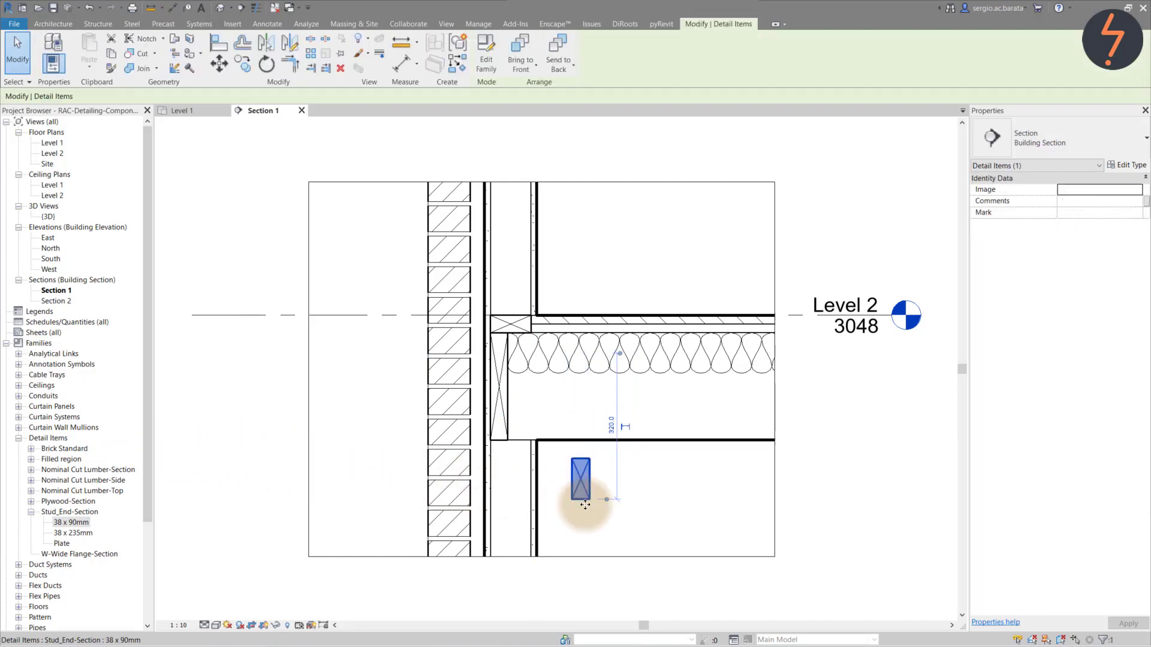
pyautogui.press('space')
pyautogui.click(602, 522)
# Align the stud's side and top edge to the wall faces, then copy it directly below
pyautogui.press('a')
pyautogui.press('l')
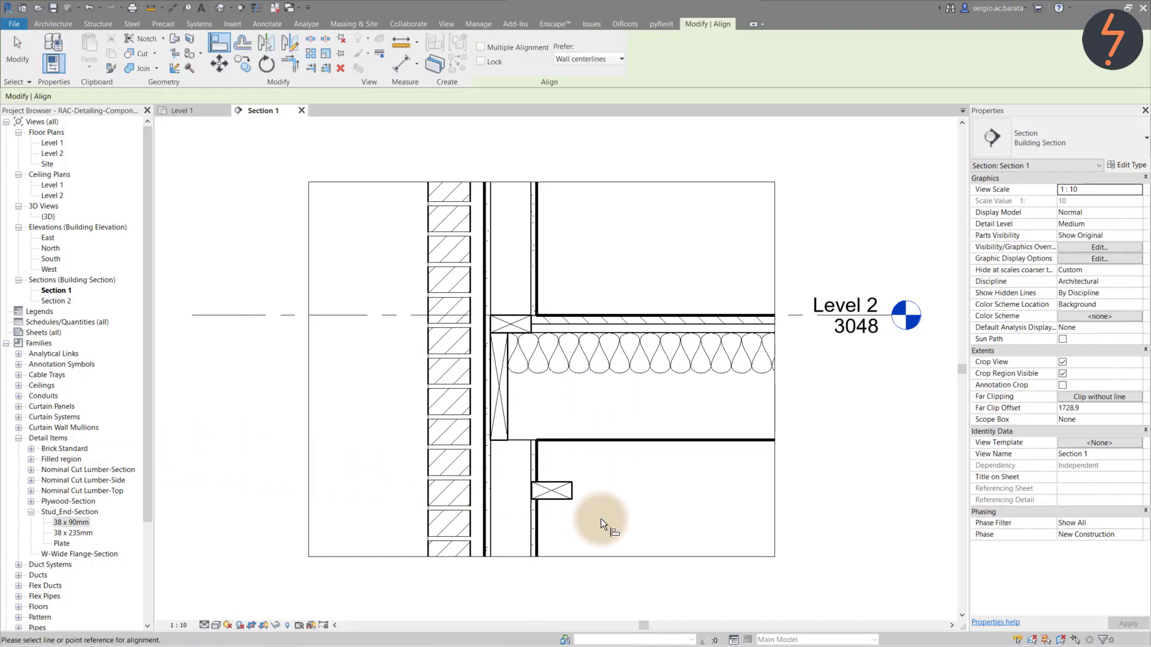
pyautogui.click(490, 509)
pyautogui.click(531, 491)
pyautogui.click(519, 440)
pyautogui.click(520, 482)
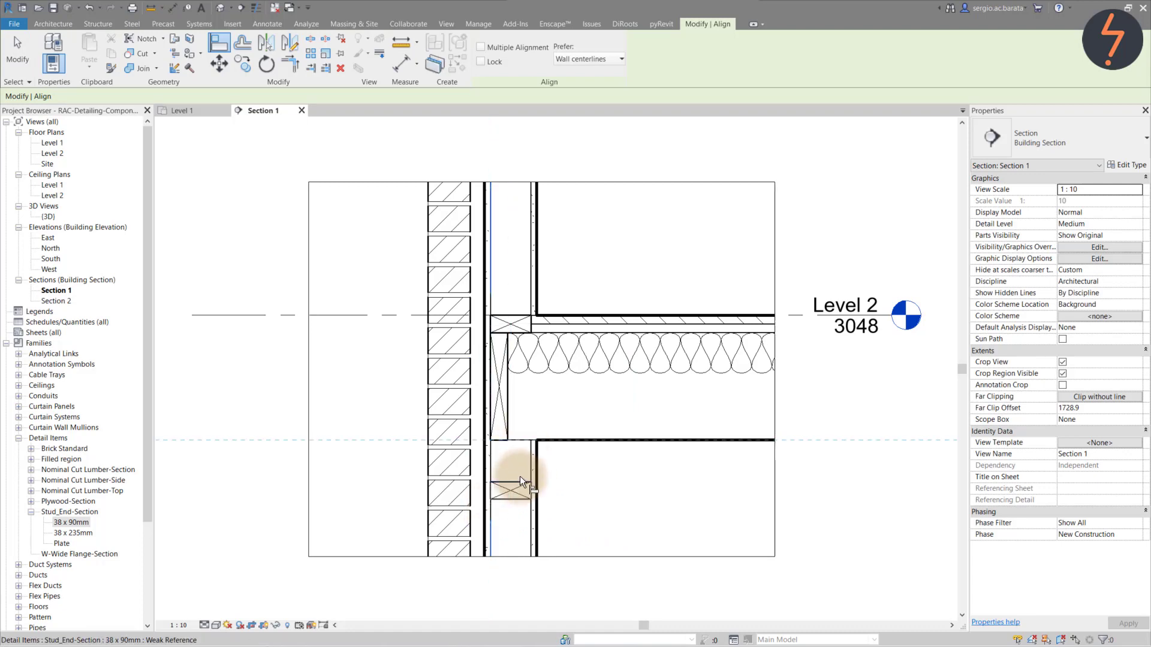
pyautogui.press('Escape')
pyautogui.press('Escape')
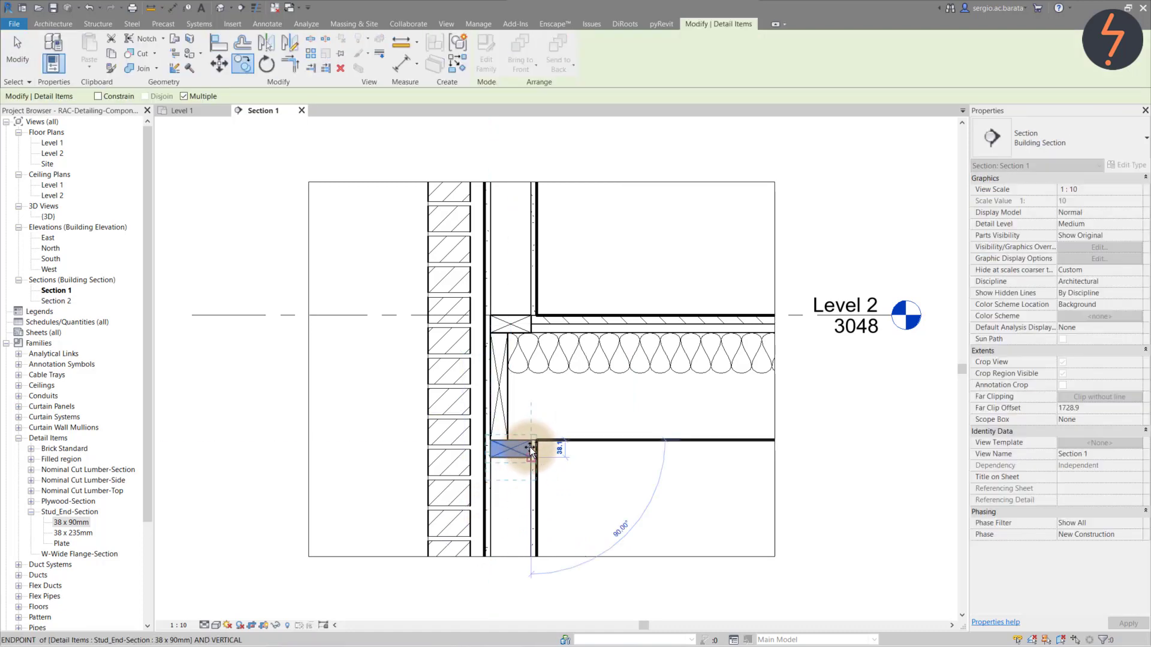
pyautogui.keyDown('ctrl'); pyautogui.moveTo(529, 454); pyautogui.dragTo(529, 471); pyautogui.keyUp('ctrl')
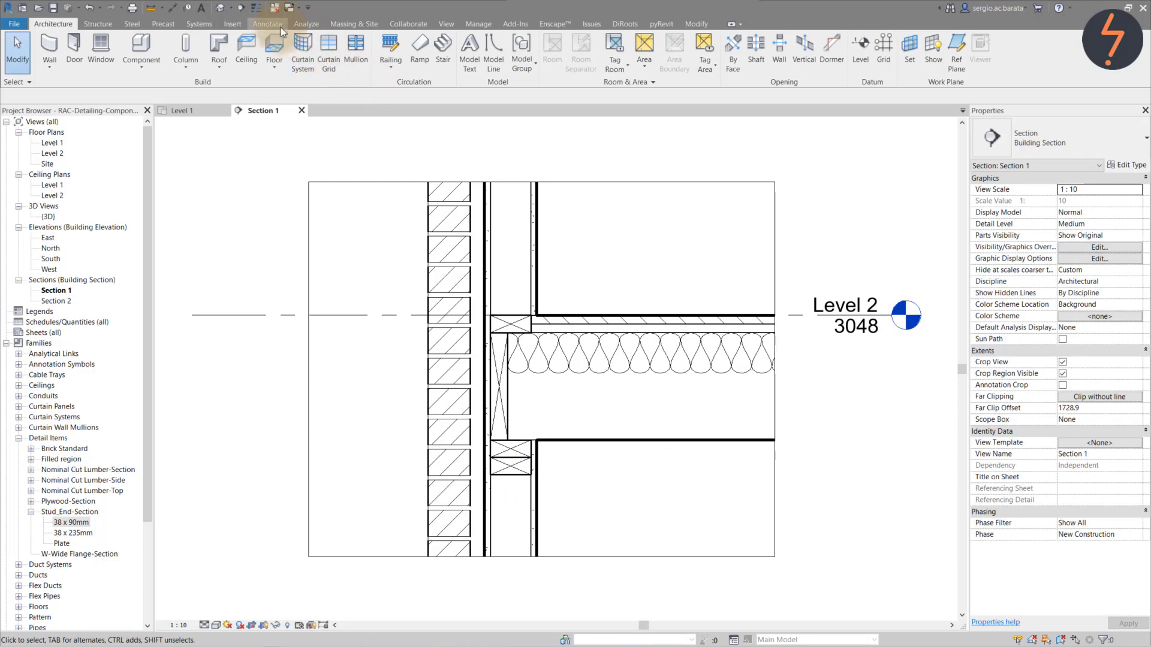
# Add an element keynote 06 11 00.D10 (Dbl 2x4 Header) to the stud with an elbowed leader
pyautogui.click(279, 25)
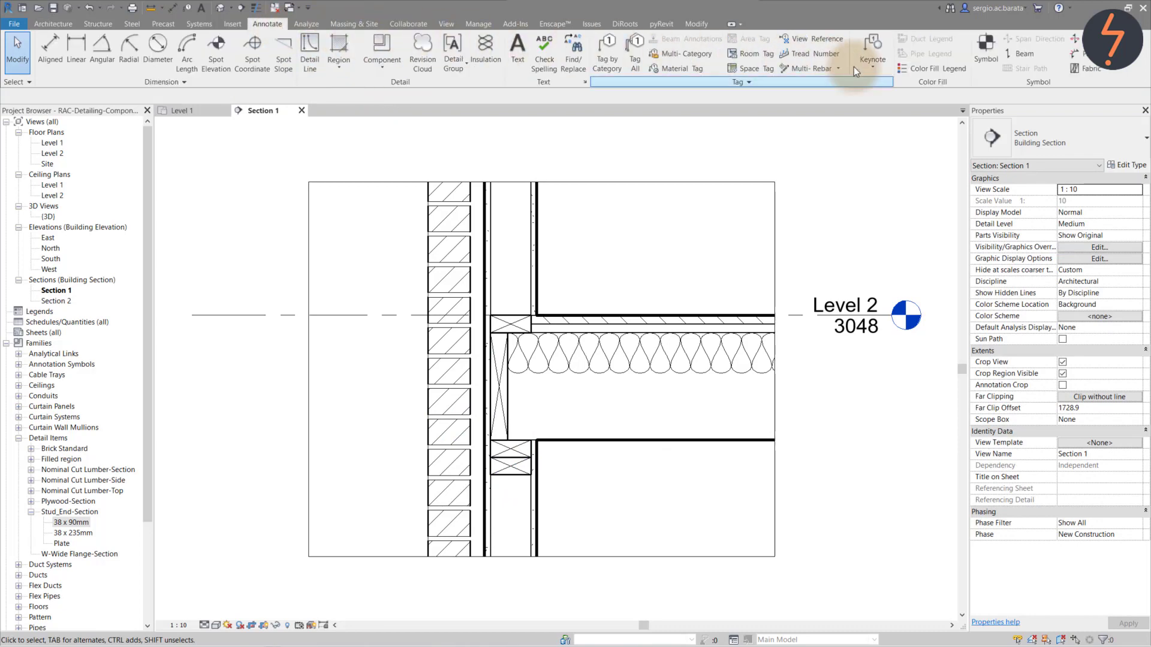
pyautogui.click(873, 68)
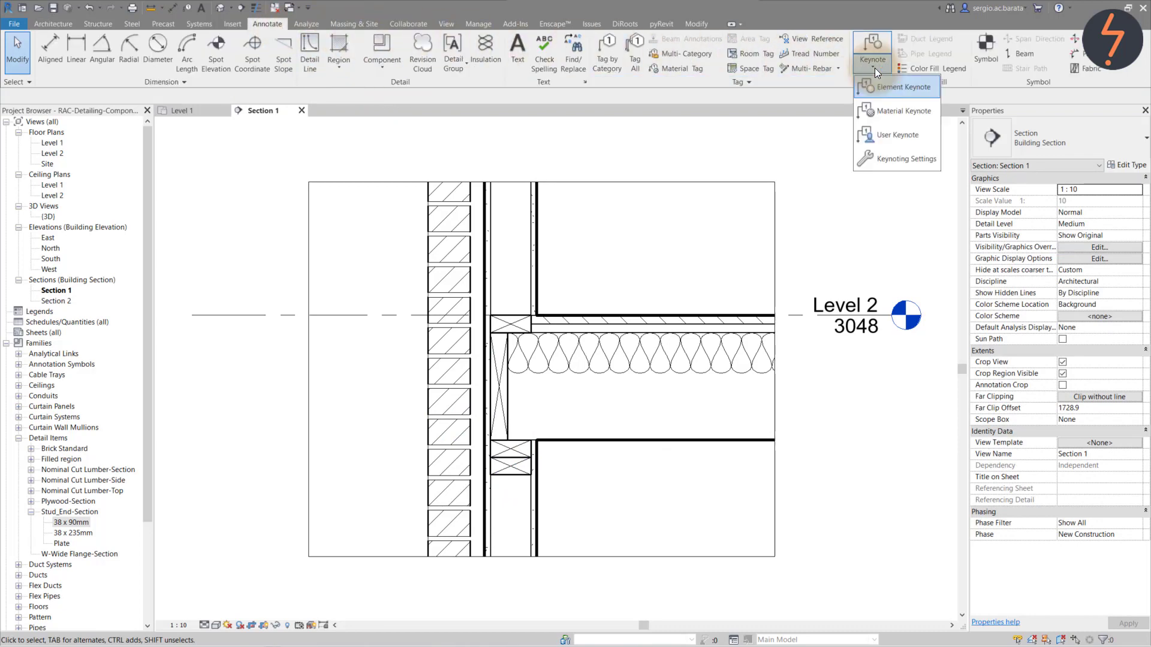
pyautogui.click(886, 84)
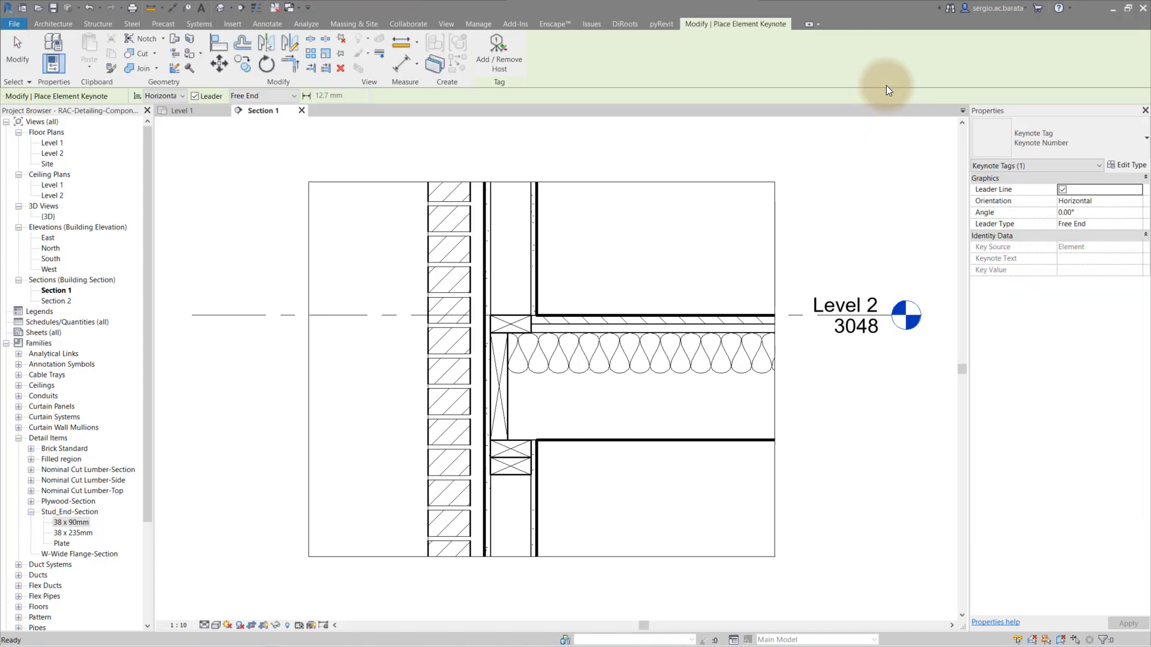
pyautogui.click(528, 451)
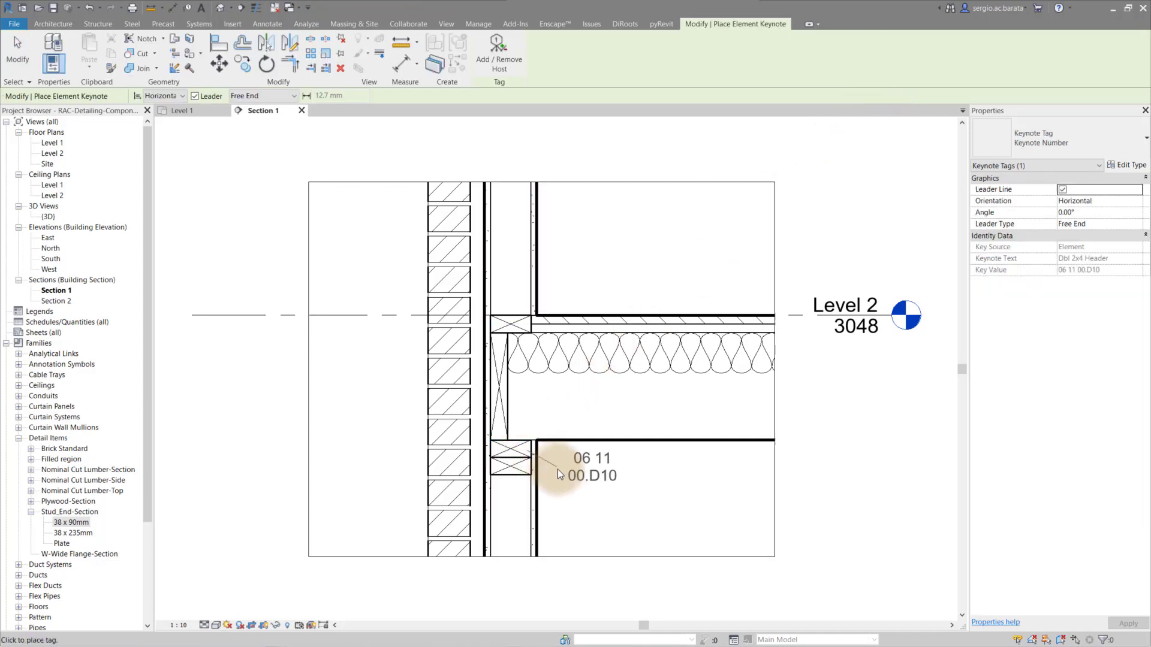
pyautogui.click(564, 474)
pyautogui.click(582, 478)
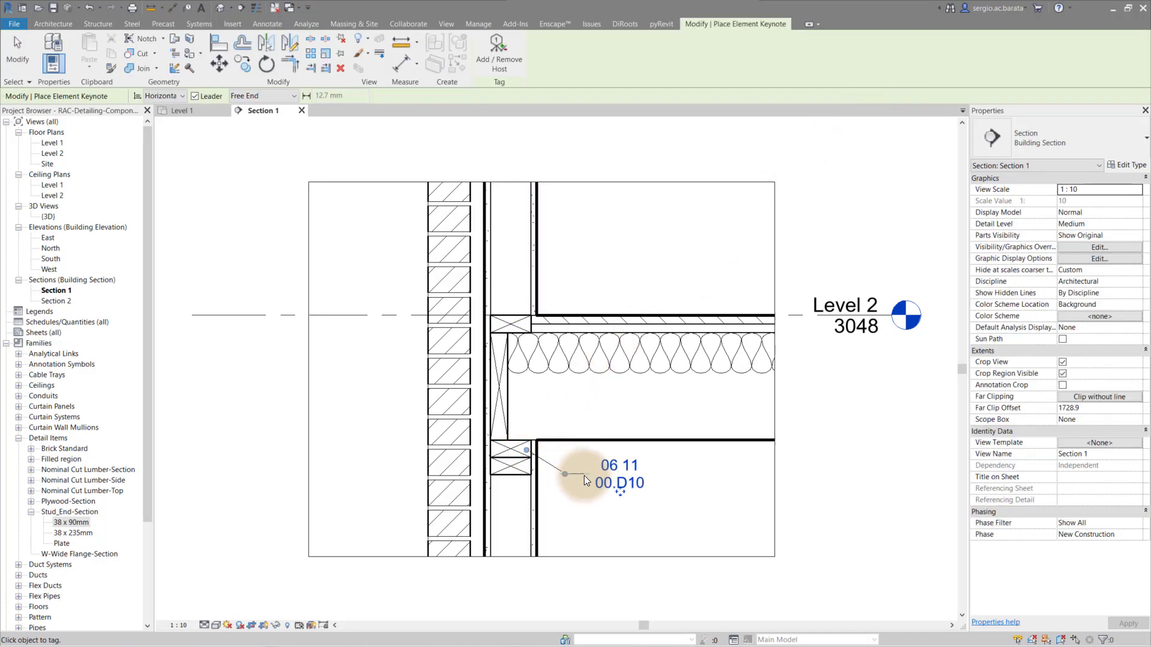
pyautogui.press('Escape')
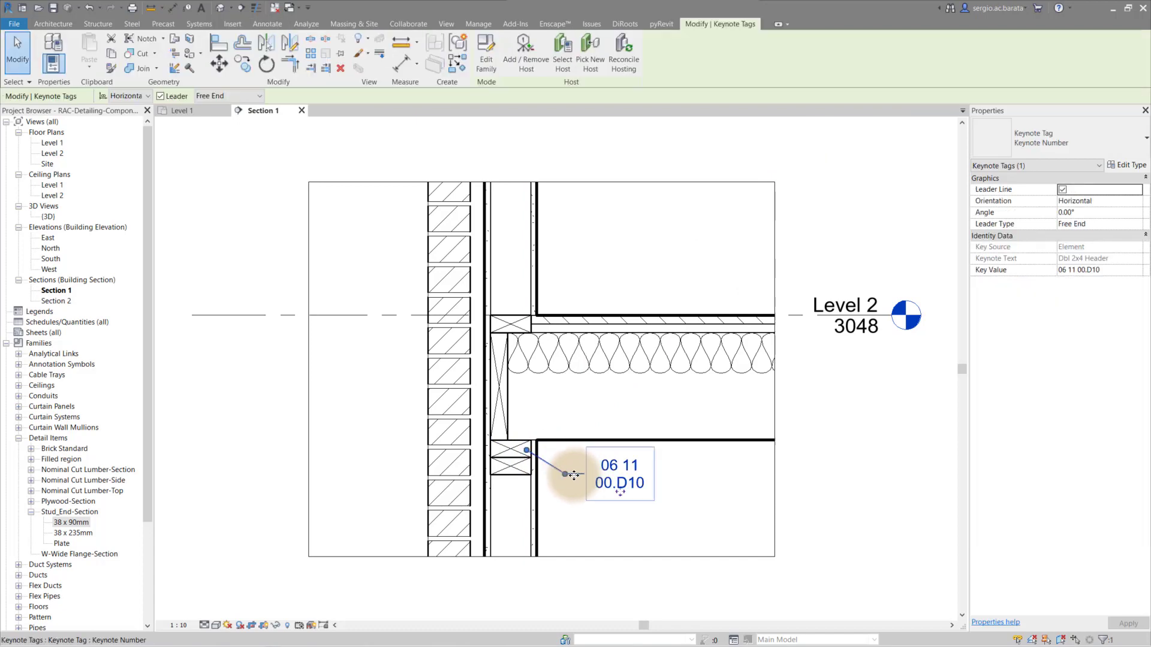
pyautogui.click(1044, 303)
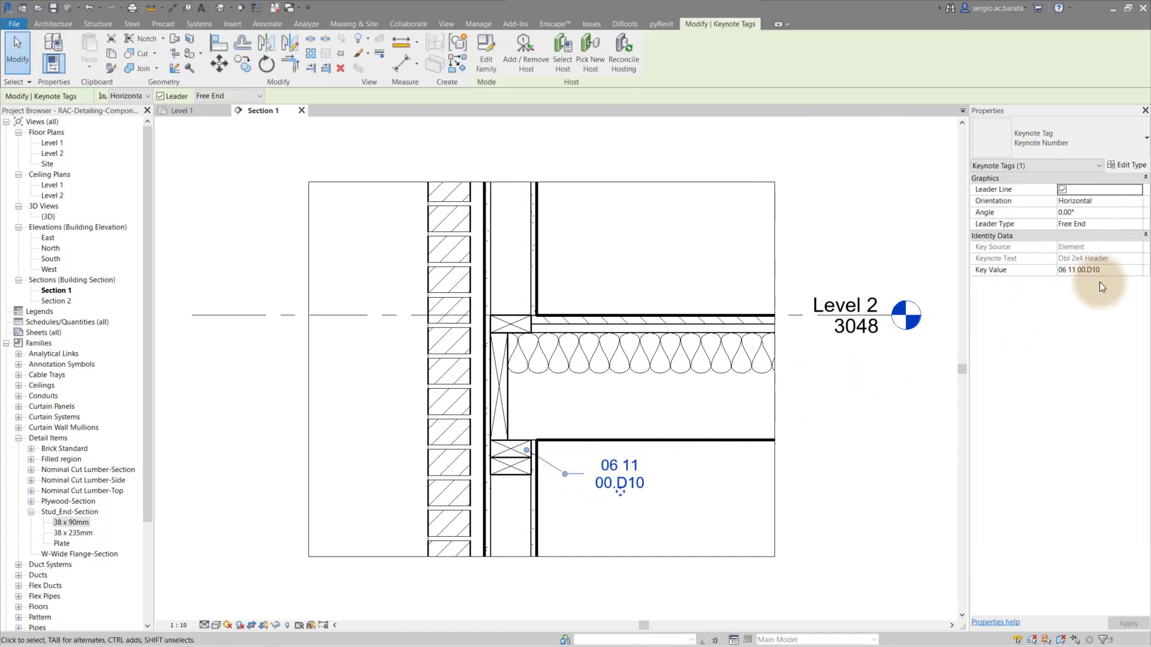